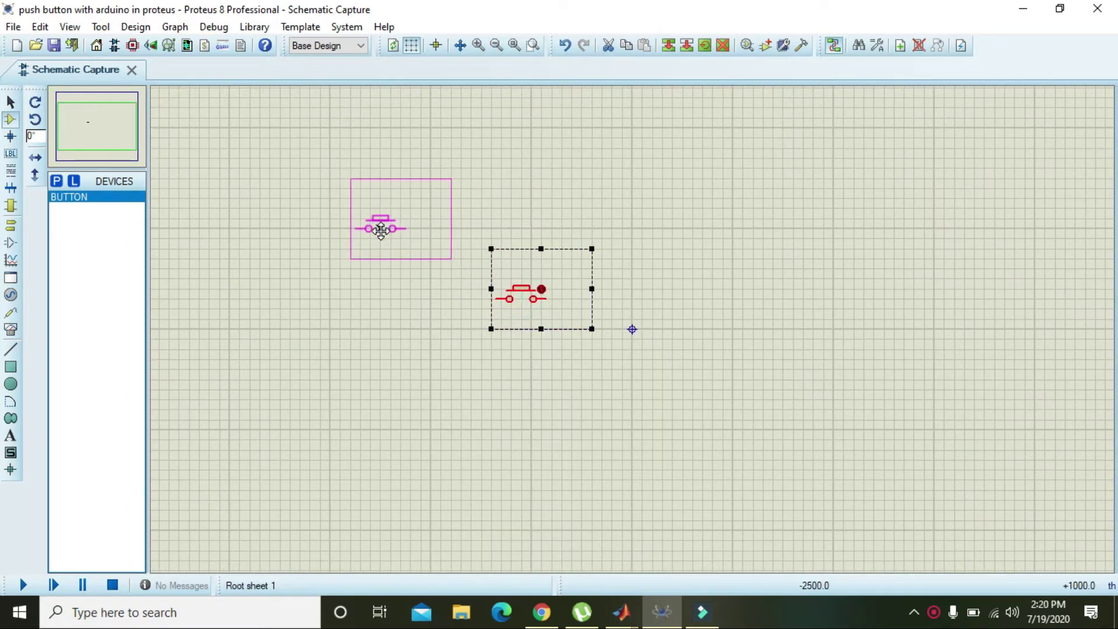
Place three BUTTON components in a vertical column at the upper left of the sheet
click(412, 327)
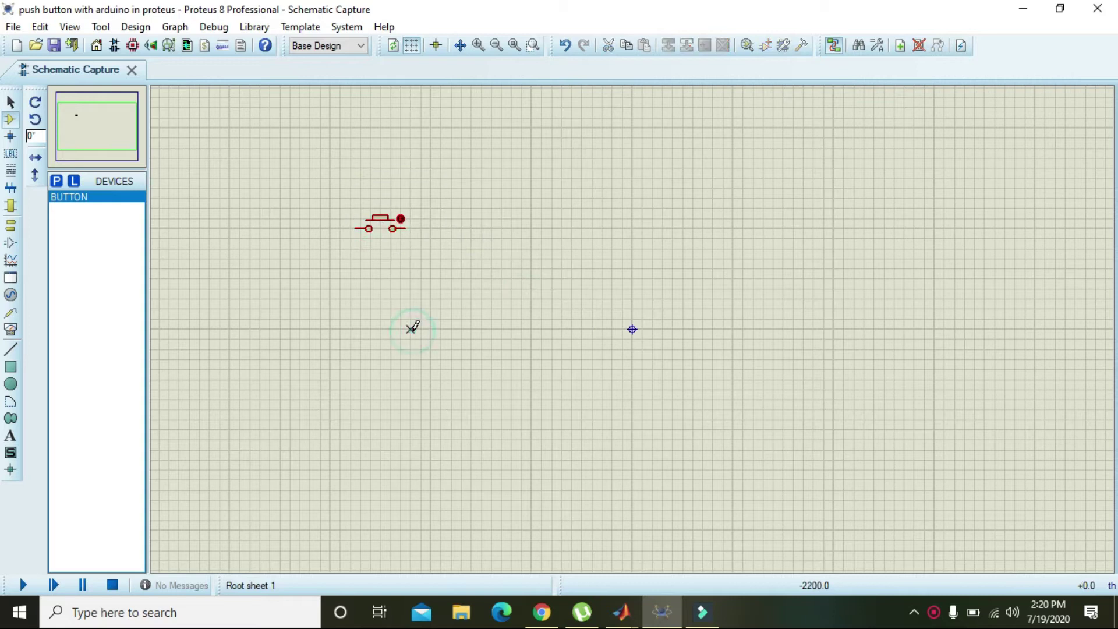
click(330, 295)
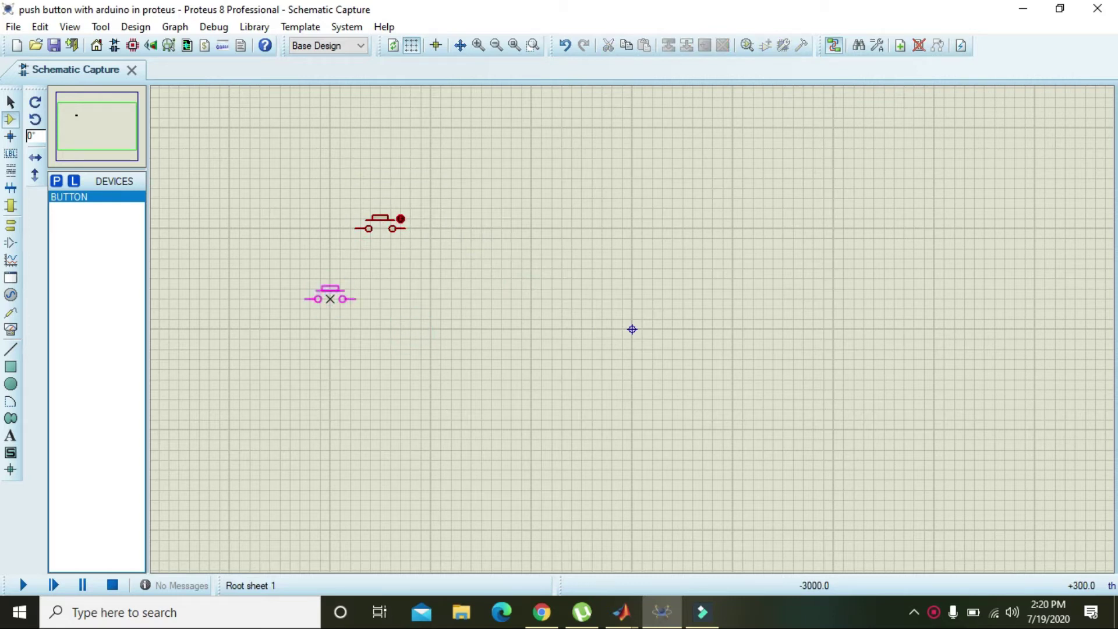
click(380, 289)
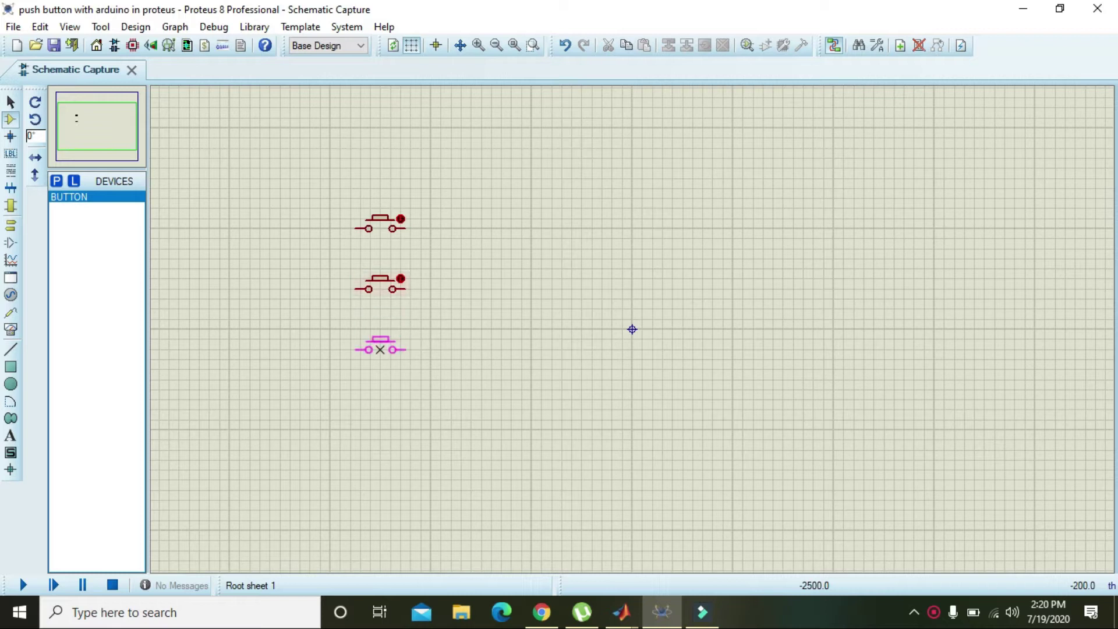
click(379, 349)
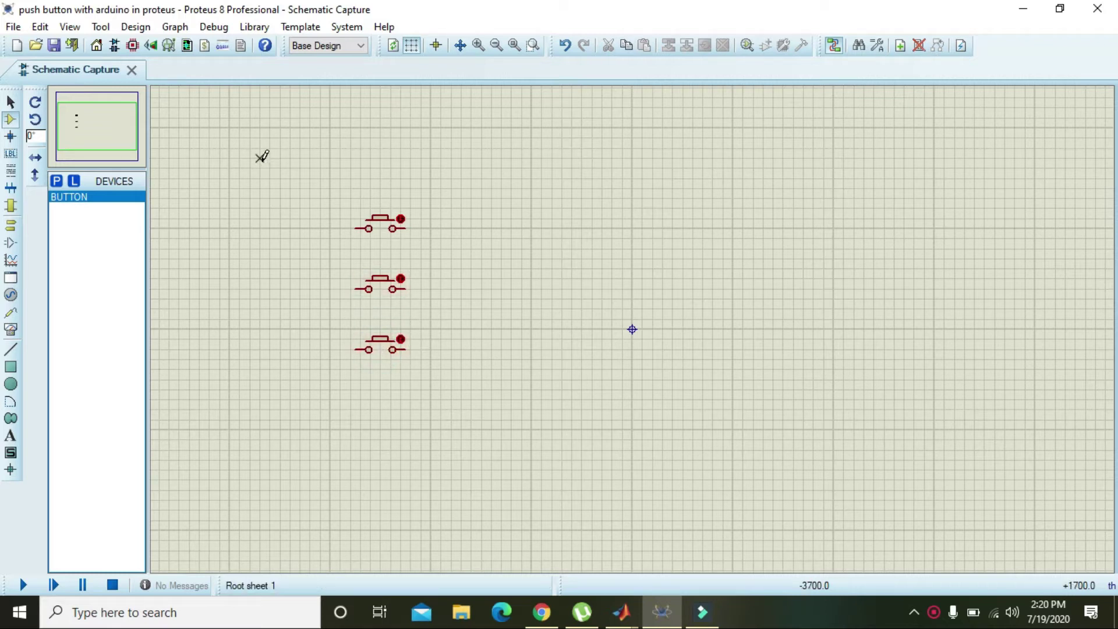
Find ARDUINO UNO R3_001 via an 'arduino un' search and place it right of the buttons
click(56, 181)
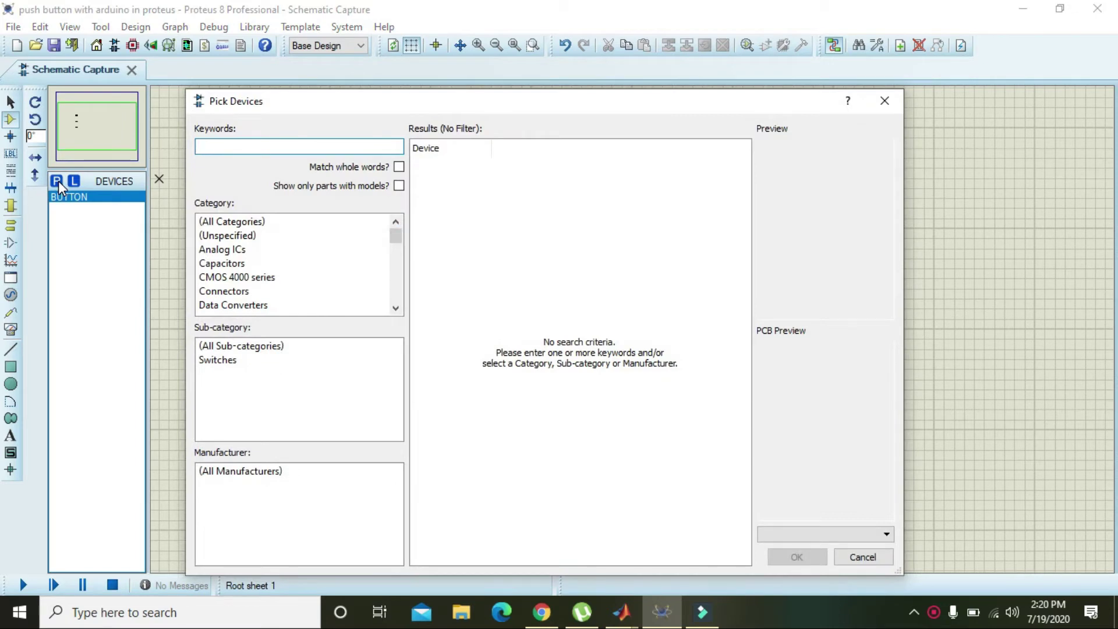
text(arduino uno)
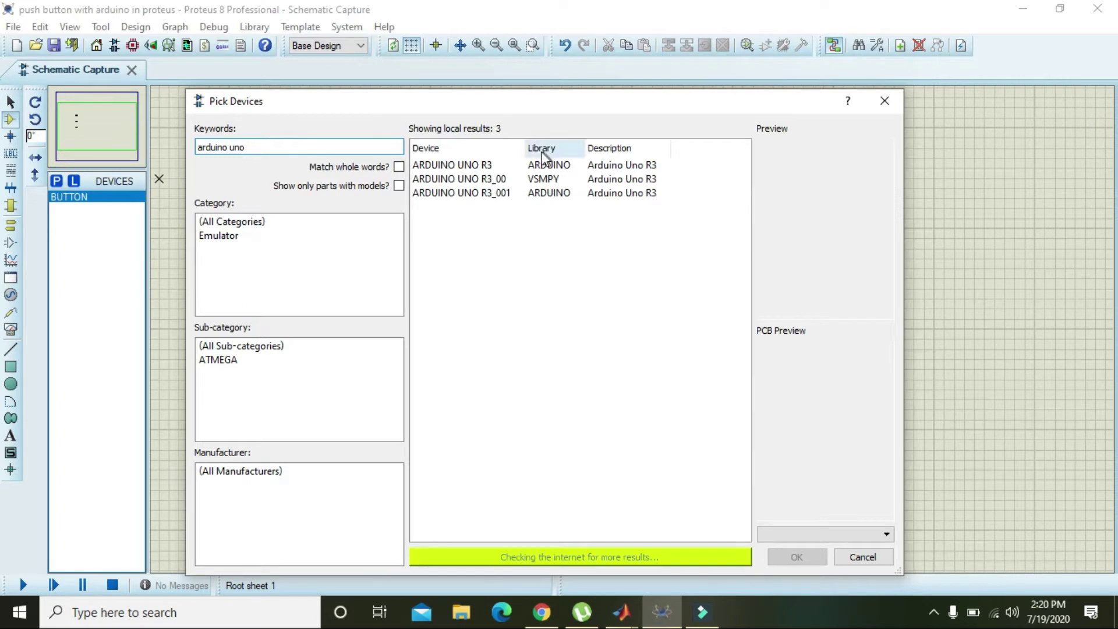
click(533, 191)
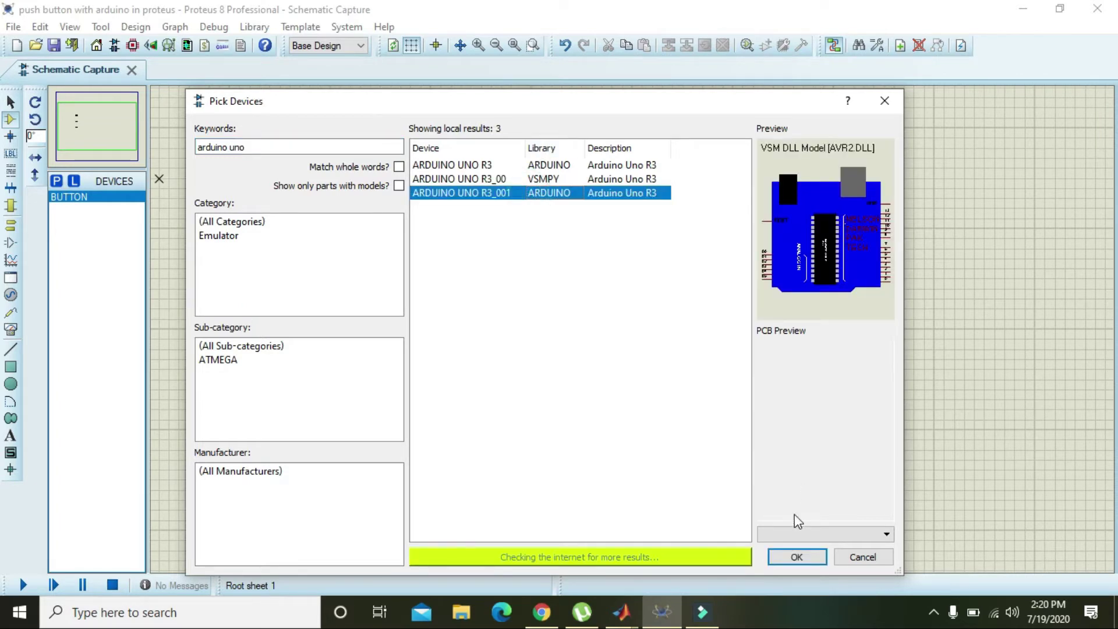
click(793, 558)
click(658, 357)
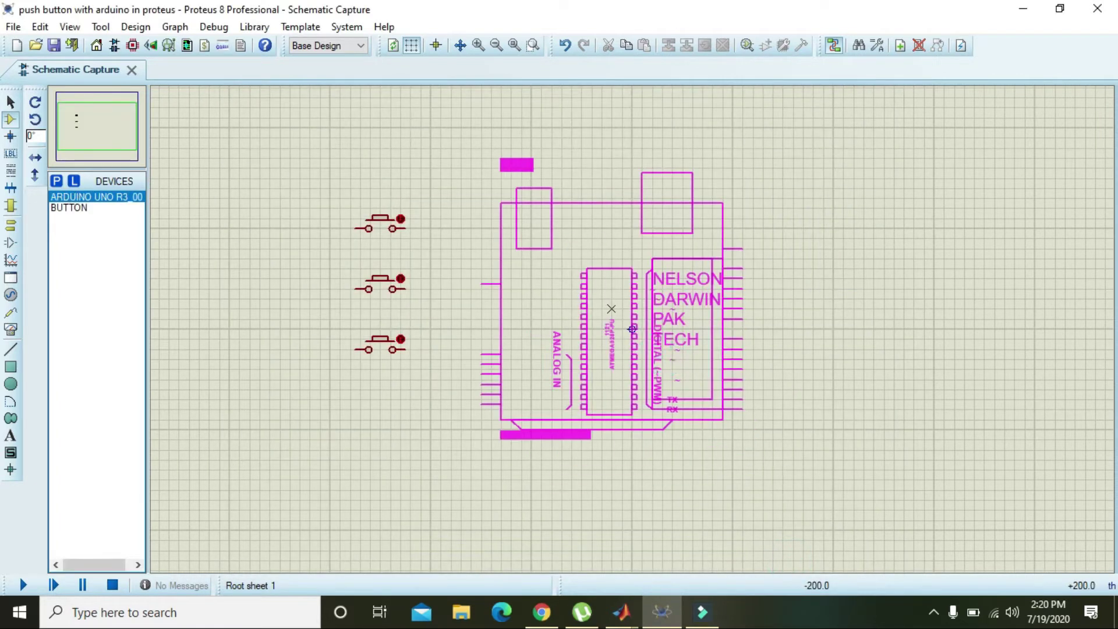
click(610, 305)
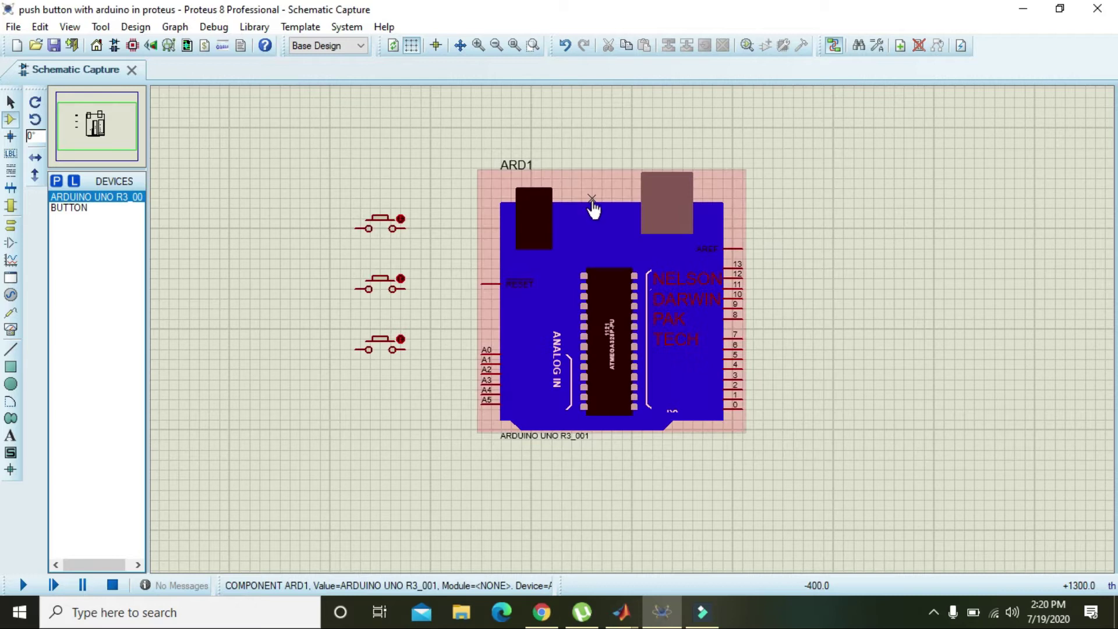
drag(599, 211, 609, 211)
click(814, 257)
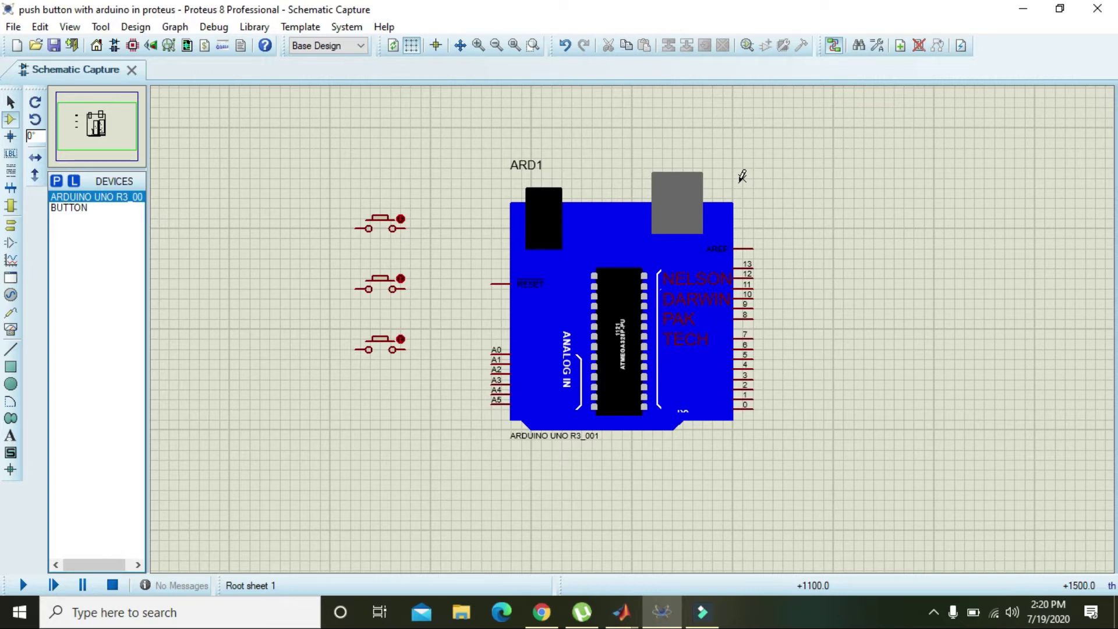
Box-select the three buttons and shift them down-left twice to line up with the board
drag(320, 188, 449, 412)
drag(382, 291, 370, 332)
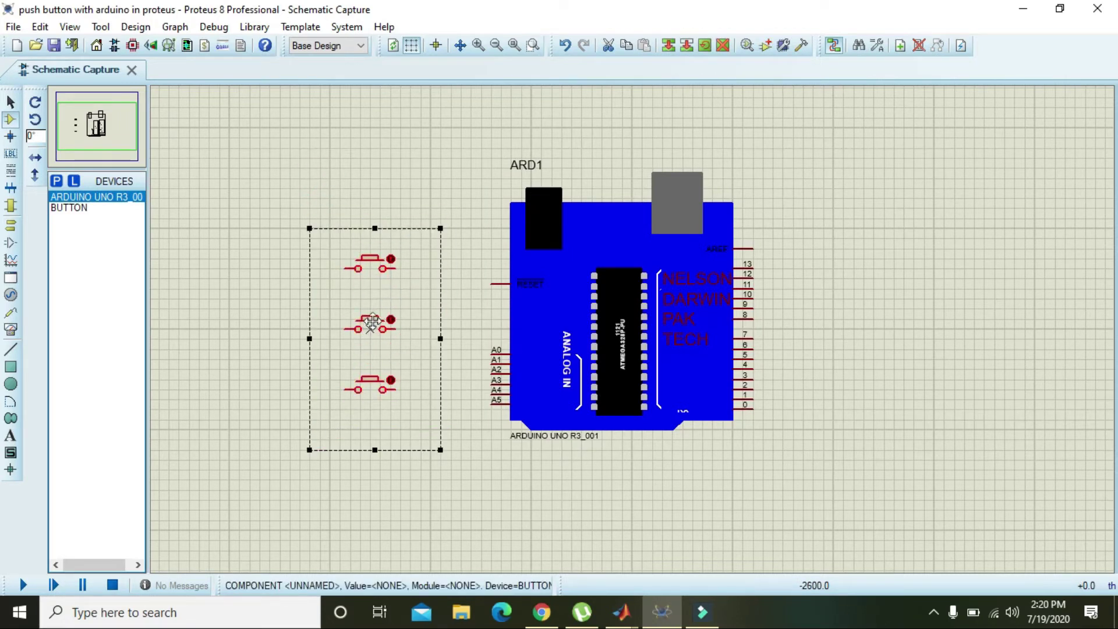
click(461, 285)
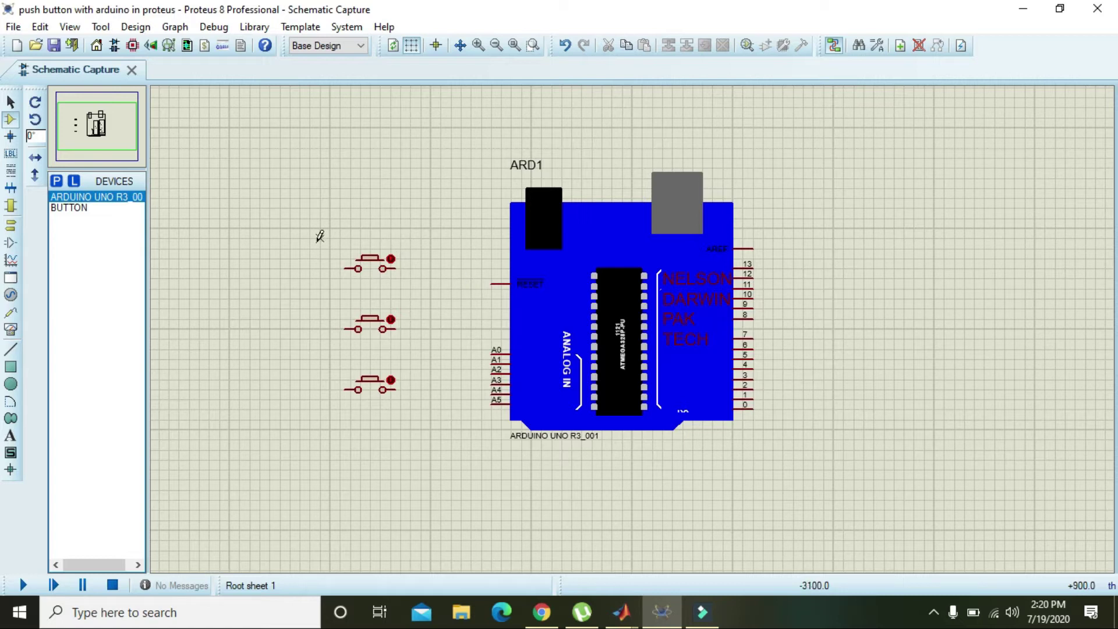
drag(309, 228, 430, 459)
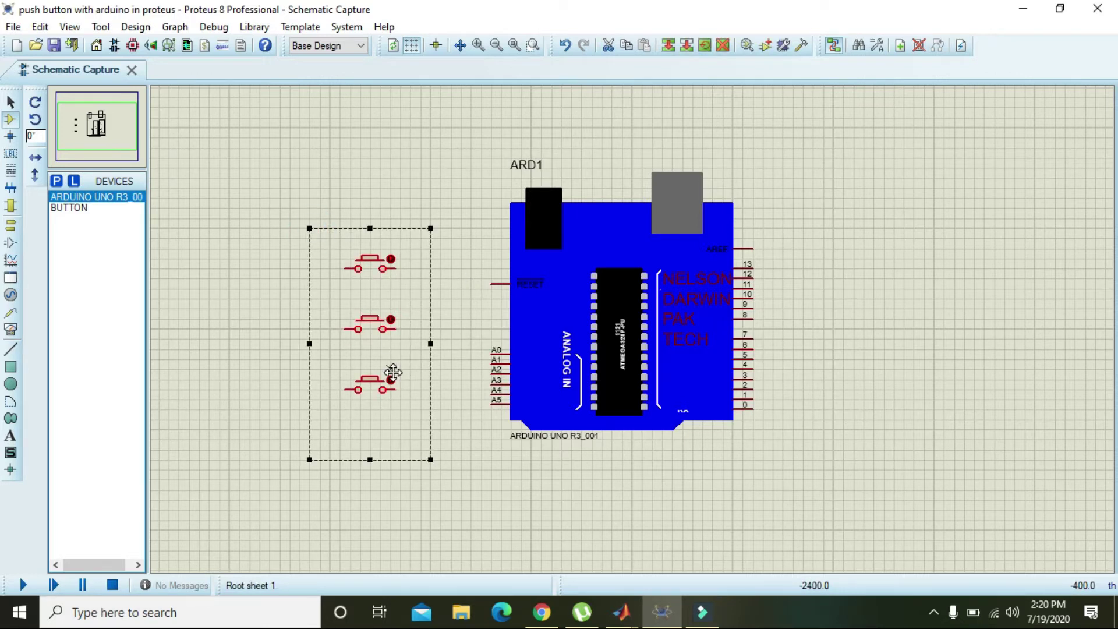
drag(377, 381, 367, 421)
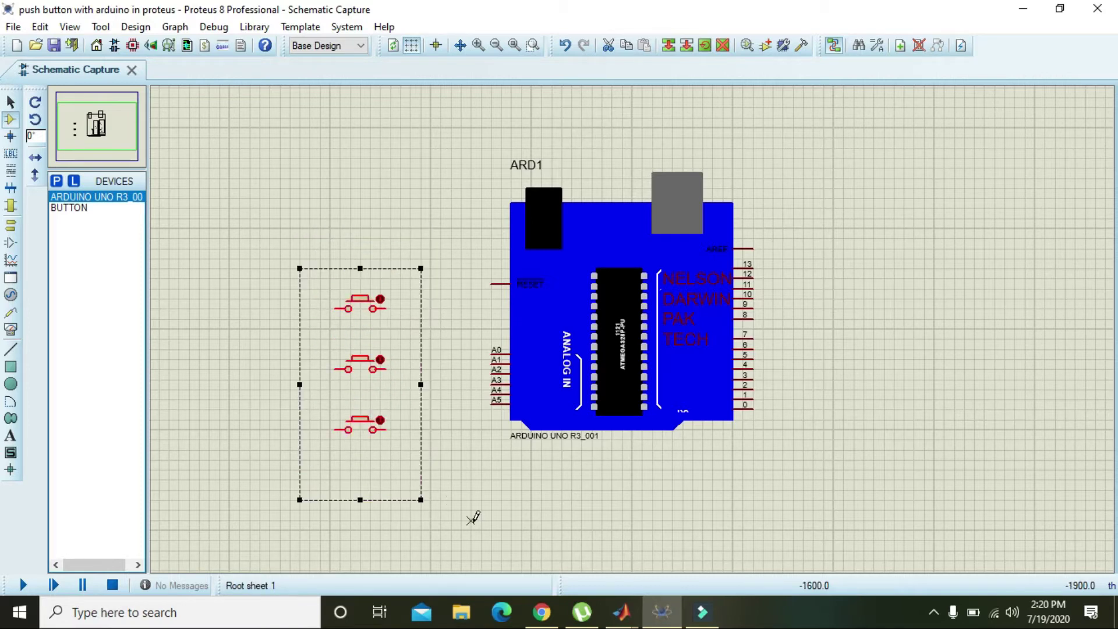
click(473, 517)
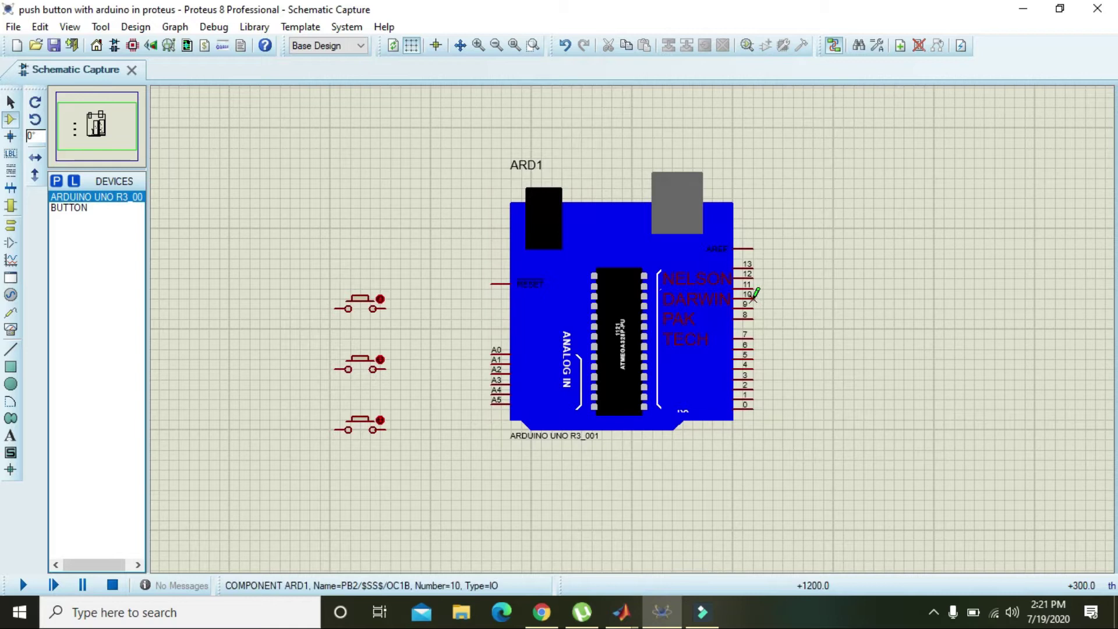
Wire Arduino pin 13 over the top of the board to the top button's right pin
click(753, 268)
click(843, 127)
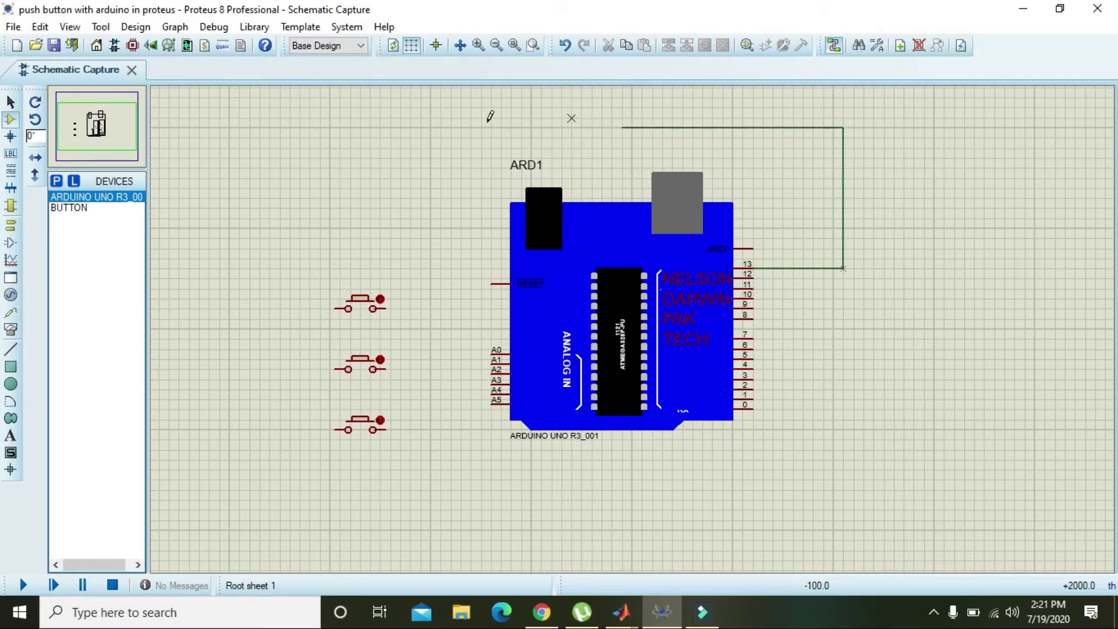
click(400, 127)
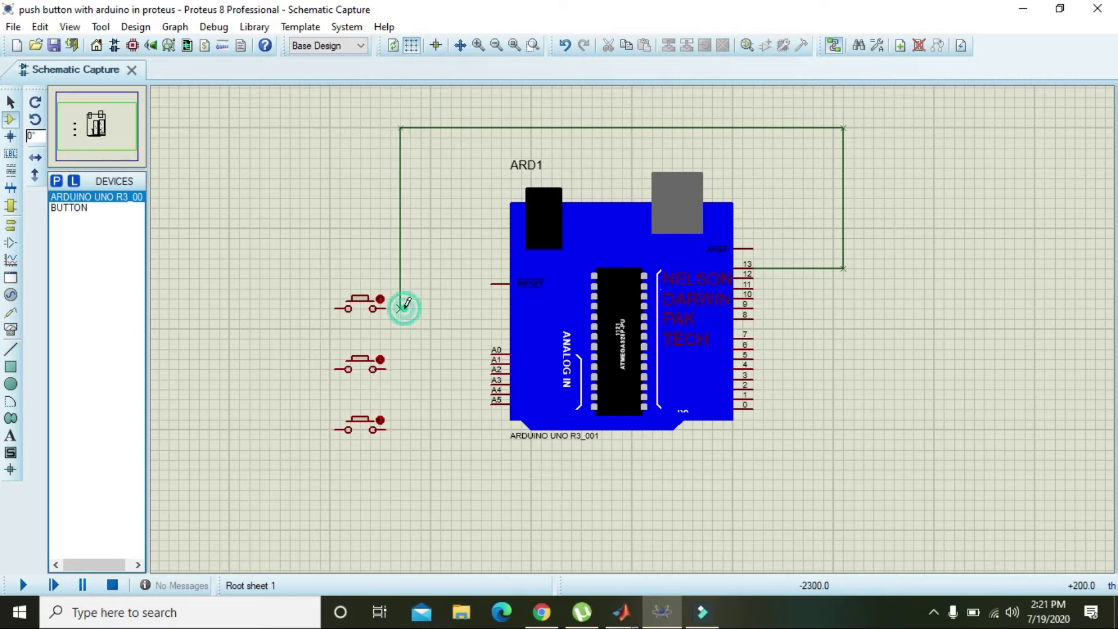
click(385, 308)
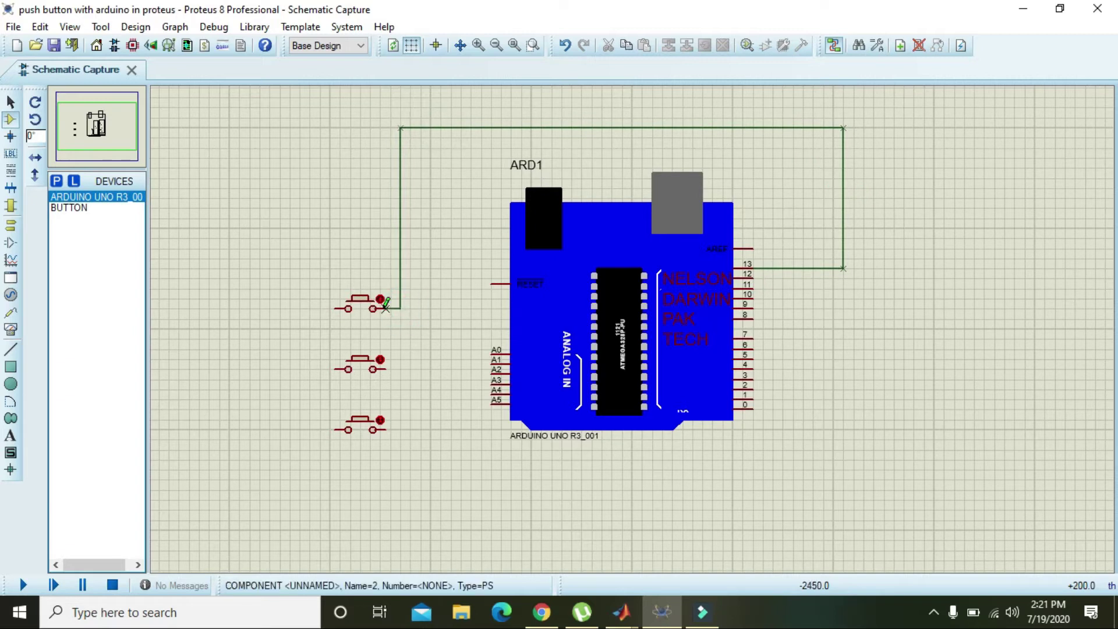
Wire the middle button's right pin over the board to Arduino pin 12
click(385, 368)
click(461, 128)
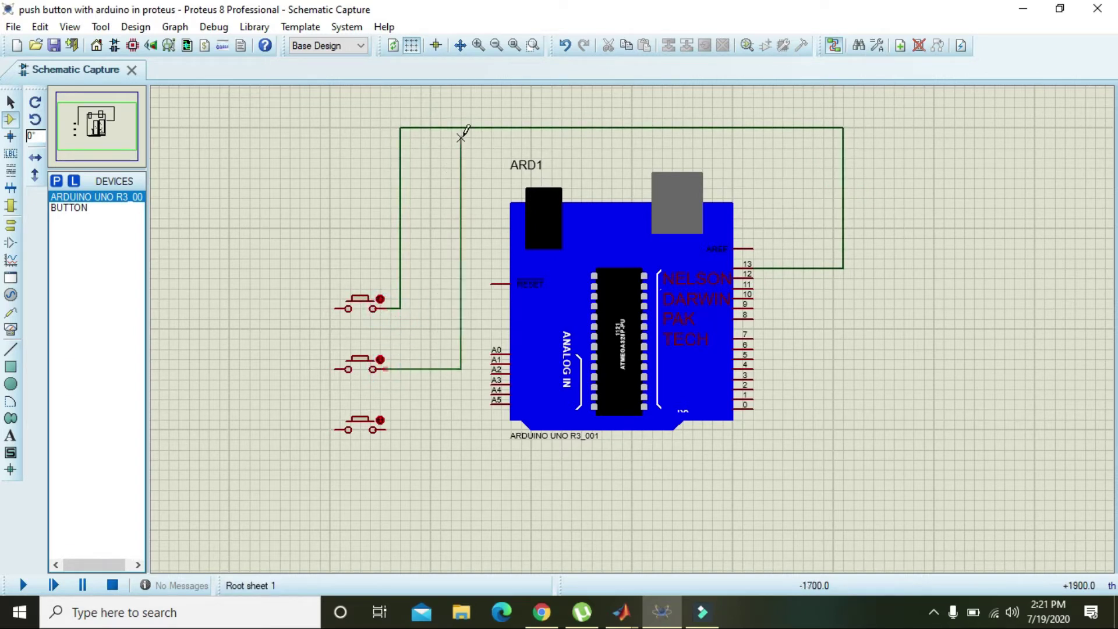
click(792, 137)
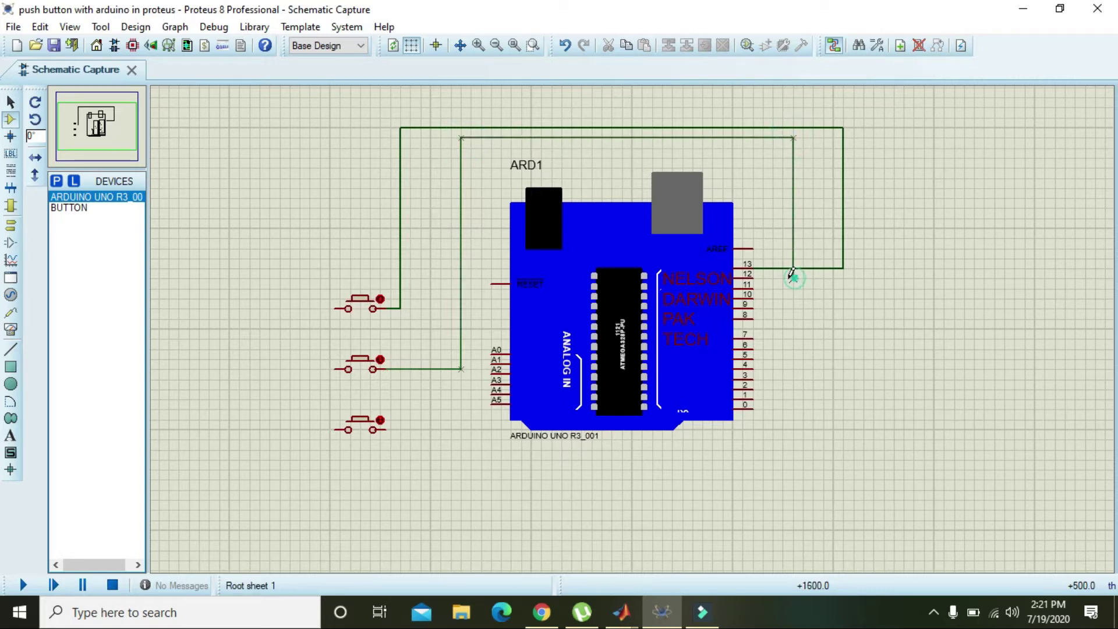
click(755, 277)
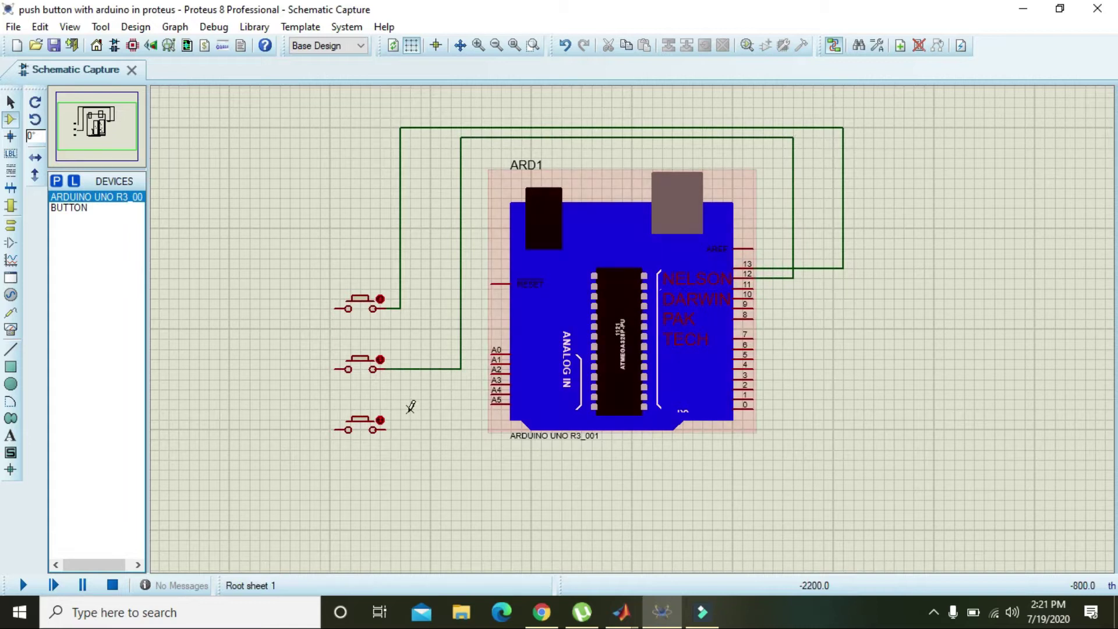
Wire the bottom button's right pin under the board and up to Arduino pin 11
click(386, 430)
click(430, 430)
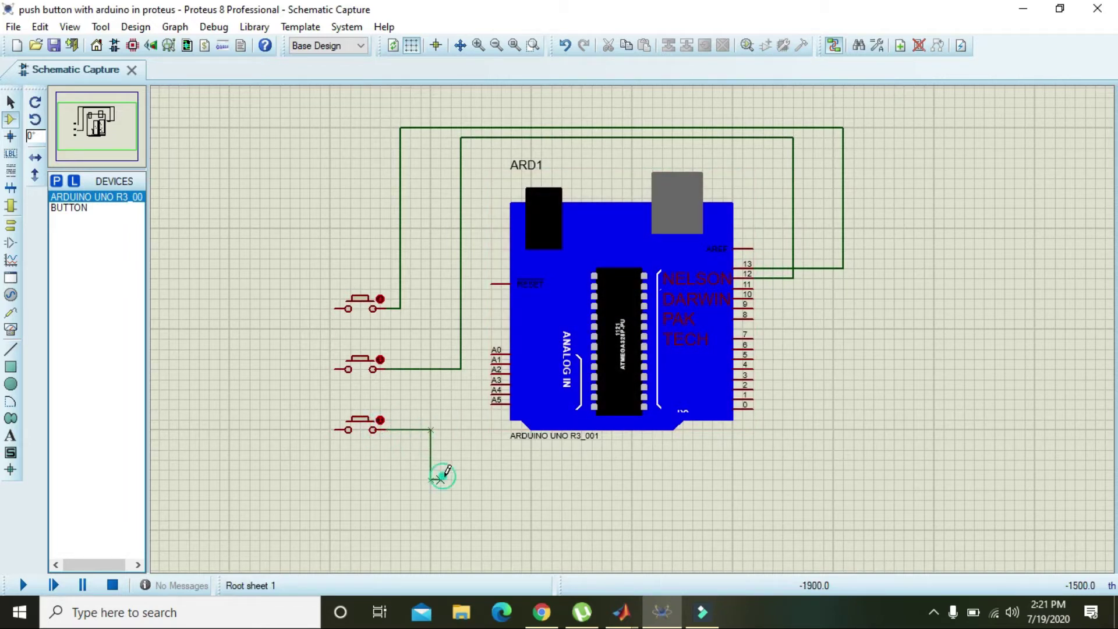
click(440, 479)
click(853, 480)
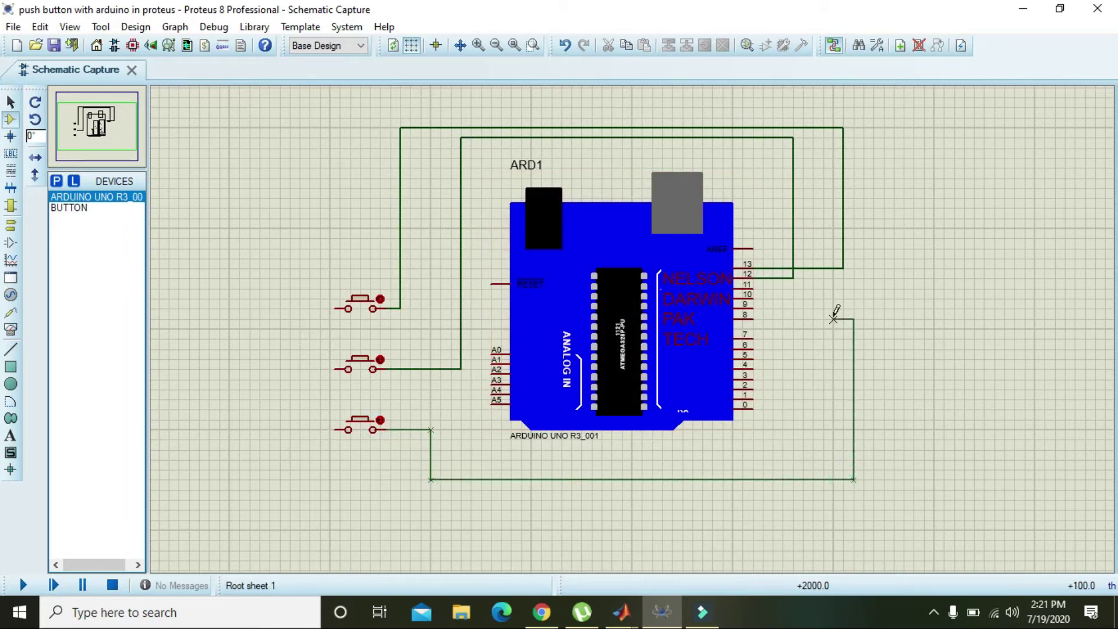
click(755, 285)
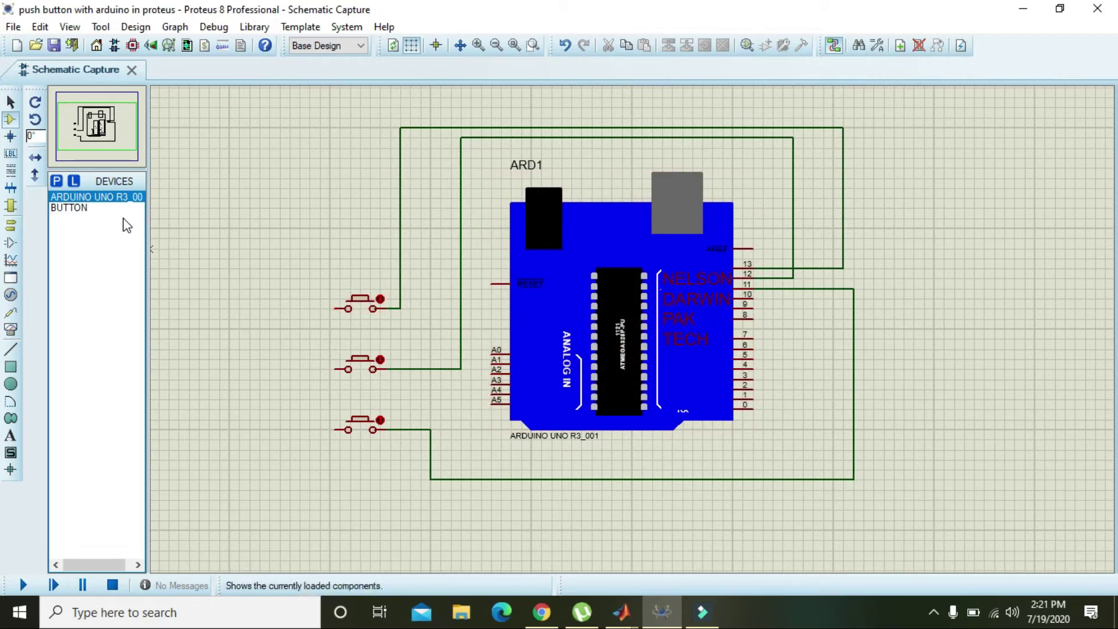
Place a DC generator above the buttons and wire all three buttons' left pins to it
click(10, 297)
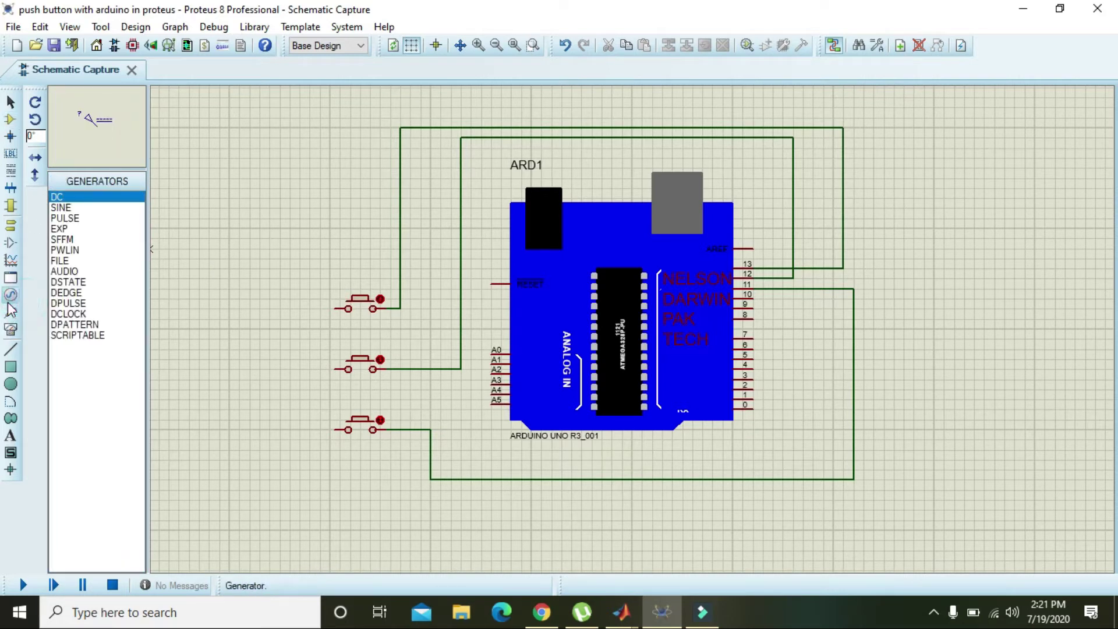
click(261, 225)
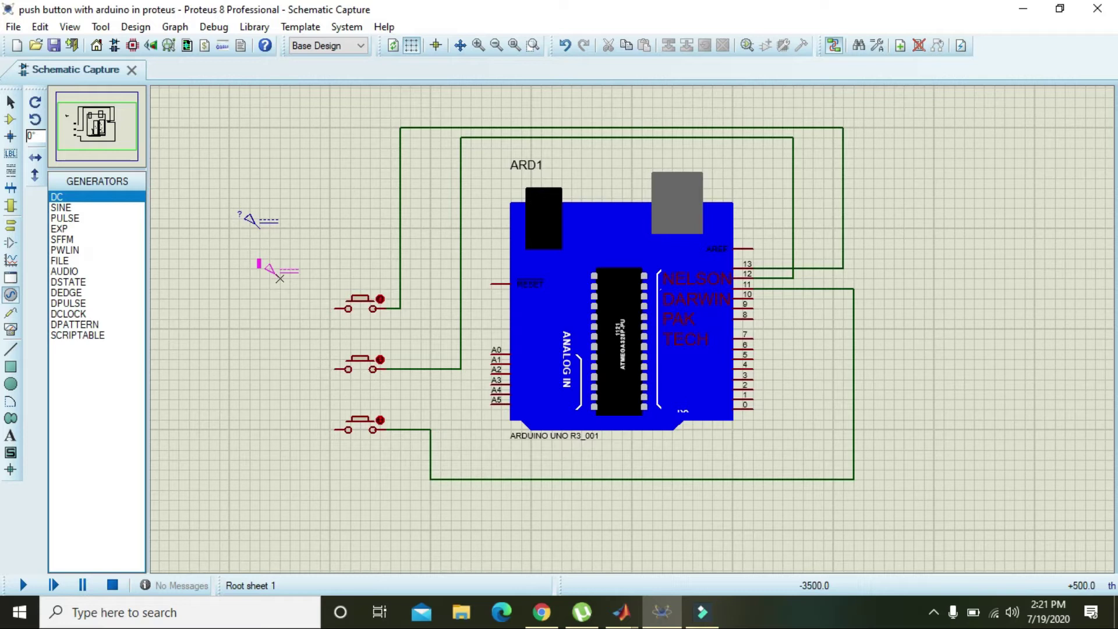
click(336, 308)
click(260, 227)
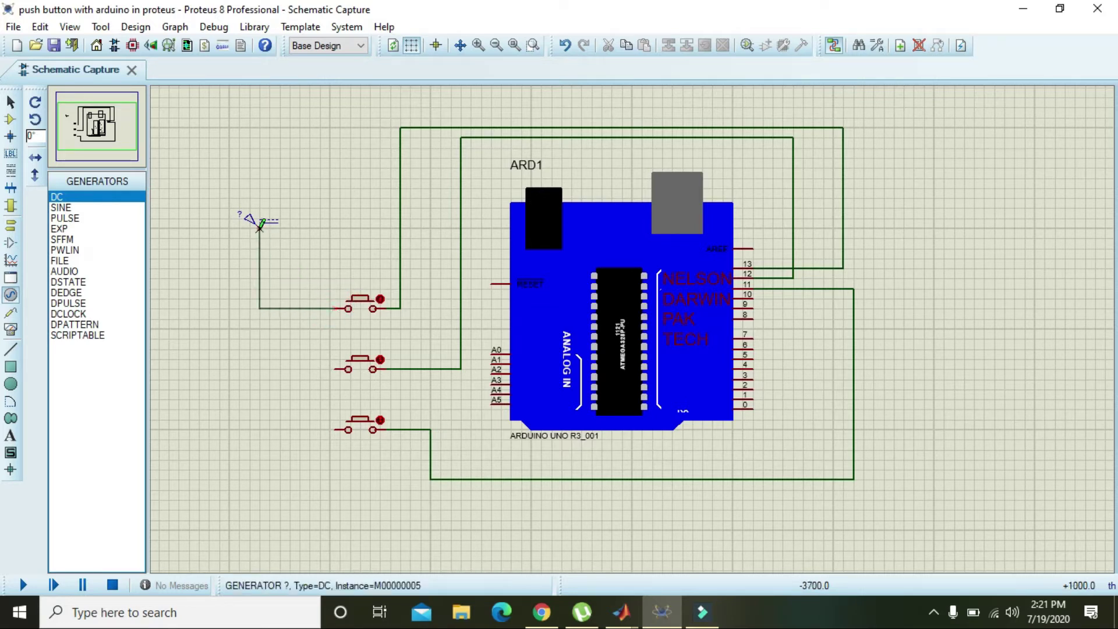
click(335, 369)
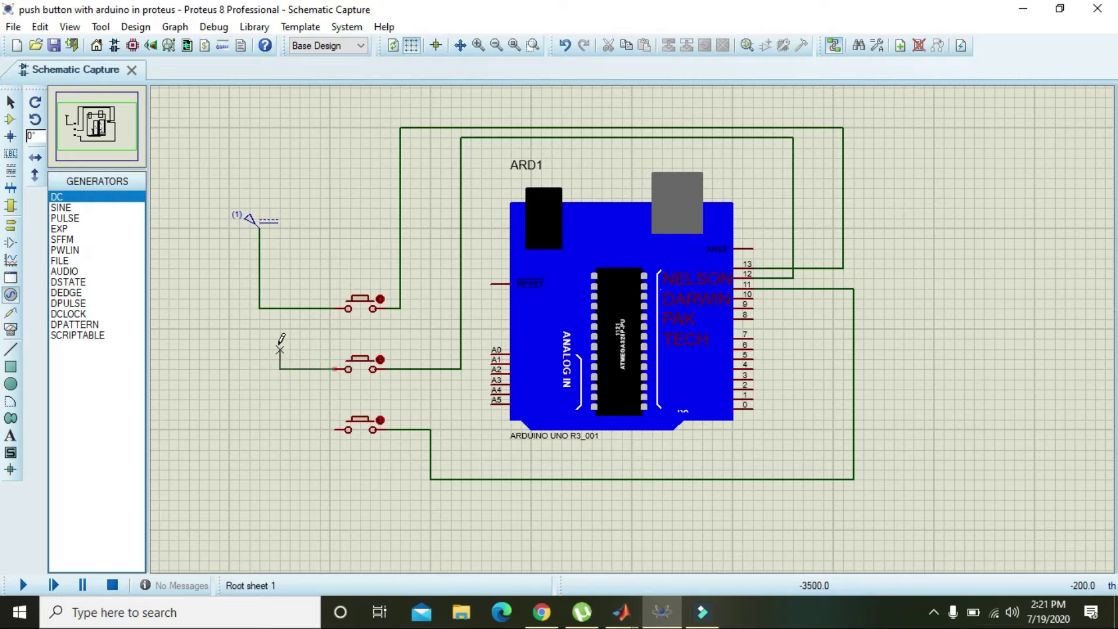
click(260, 307)
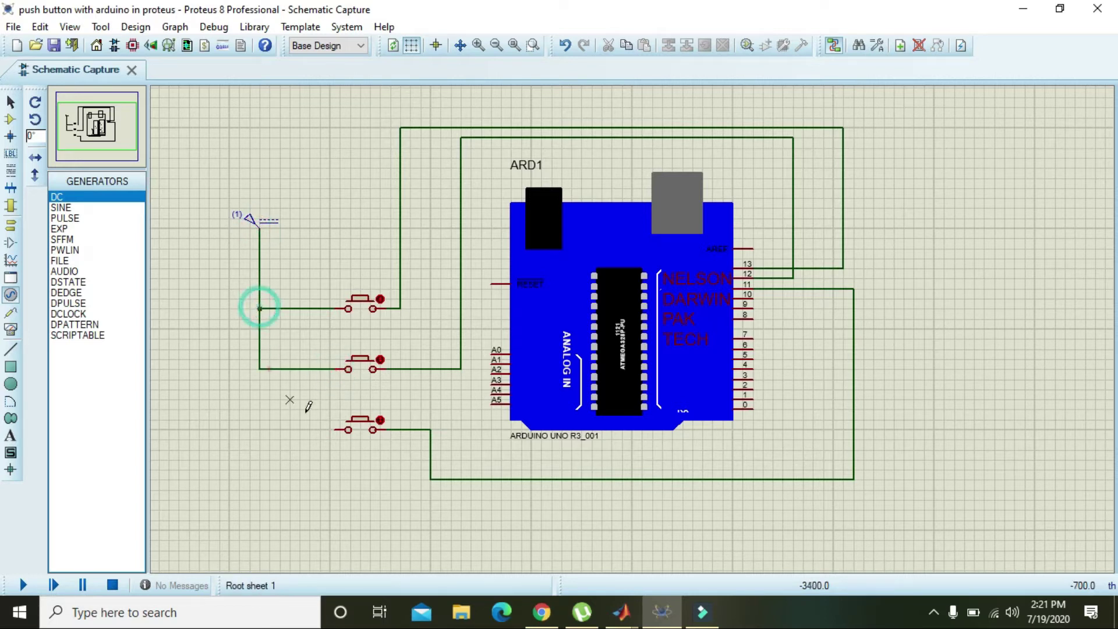
click(332, 430)
click(260, 369)
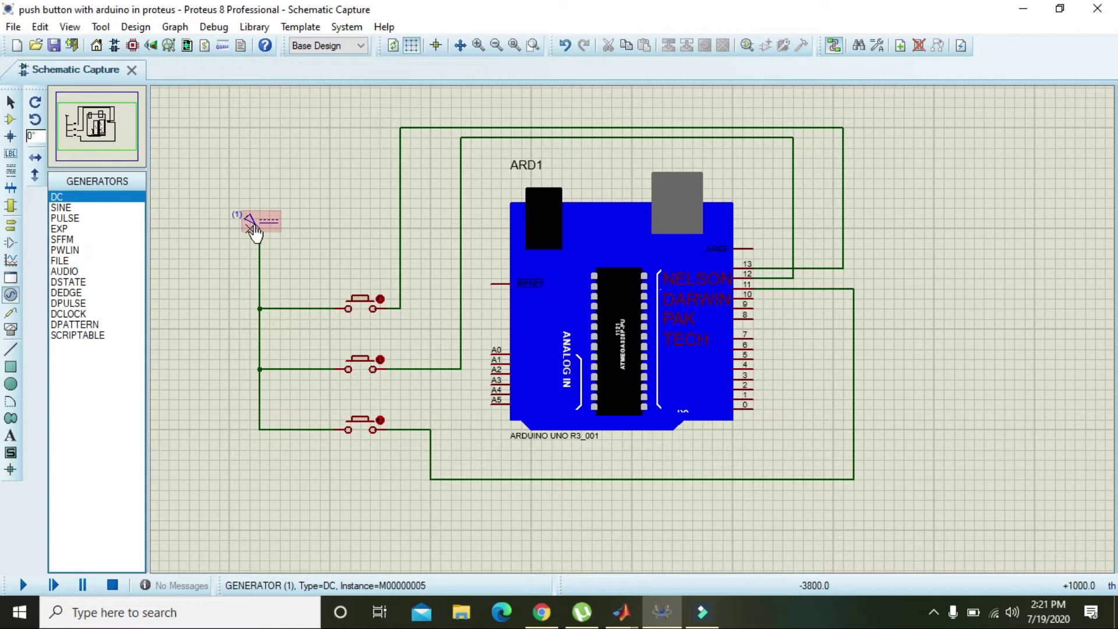
double_click(252, 224)
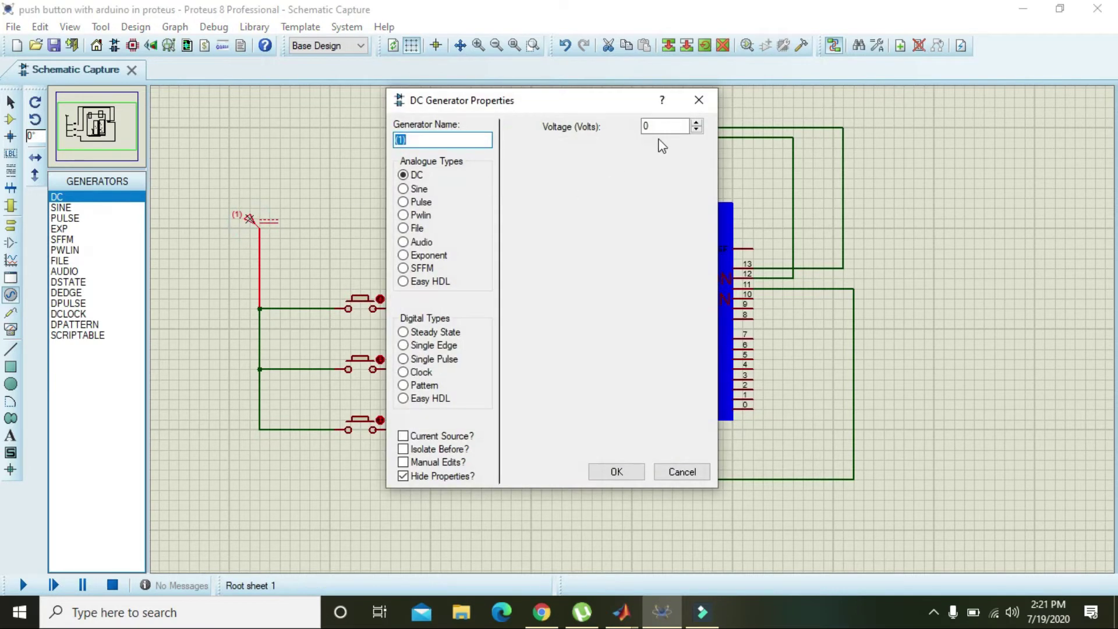
Raise the DC generator's voltage to 5 V and confirm the properties dialog
click(695, 123)
click(695, 122)
click(696, 122)
click(696, 123)
click(696, 123)
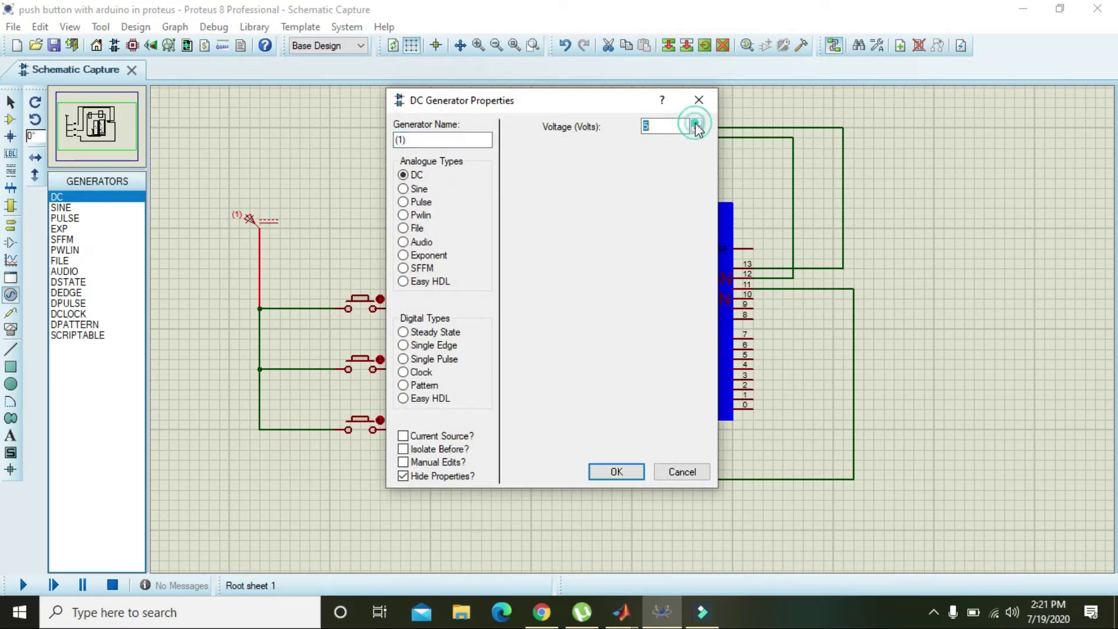
click(614, 471)
click(363, 258)
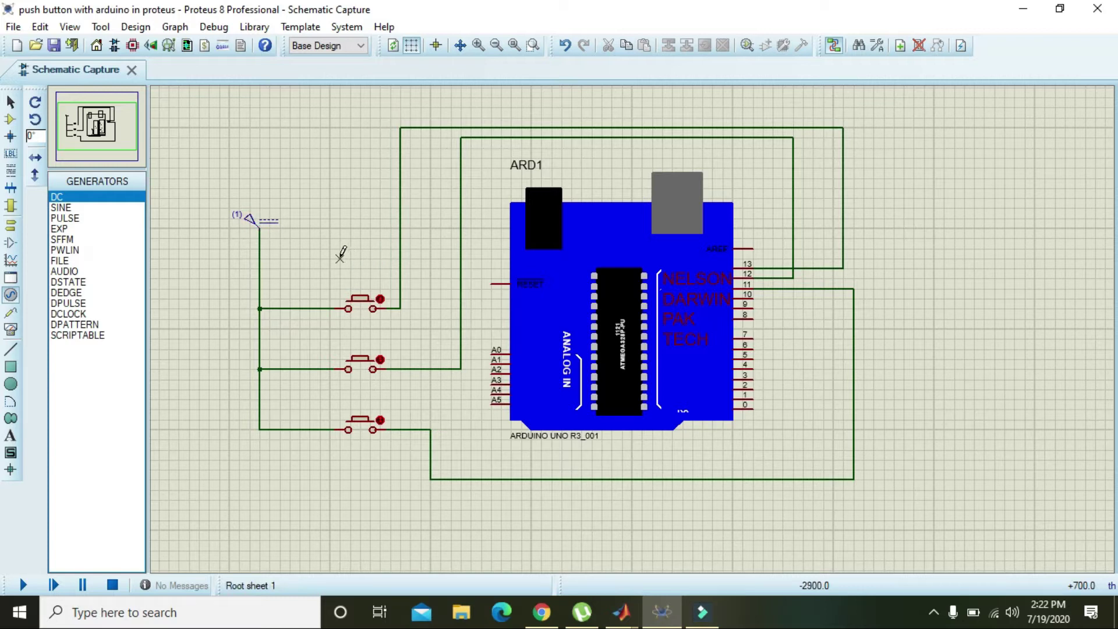
Save the Proteus project, minimize Proteus, and launch the Arduino IDE from the desktop
click(13, 27)
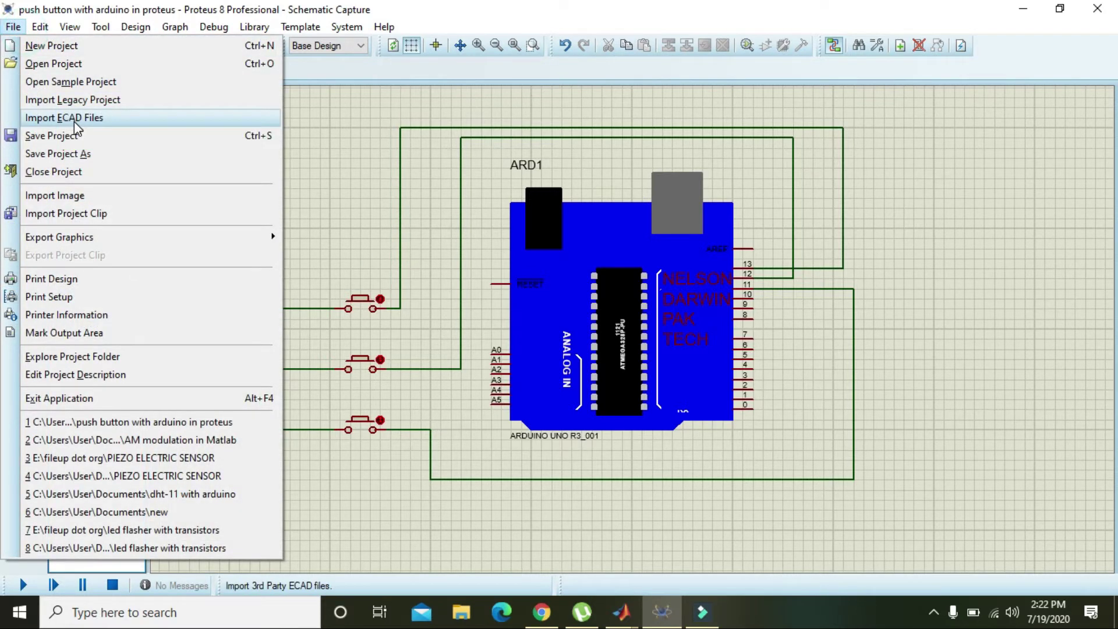
click(75, 135)
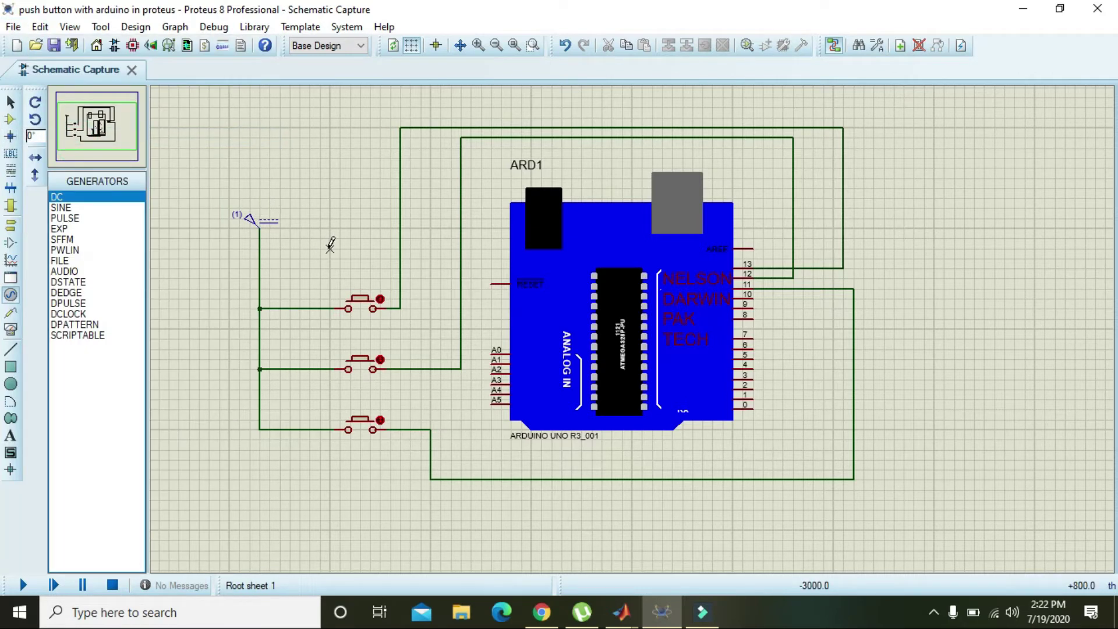
click(1023, 11)
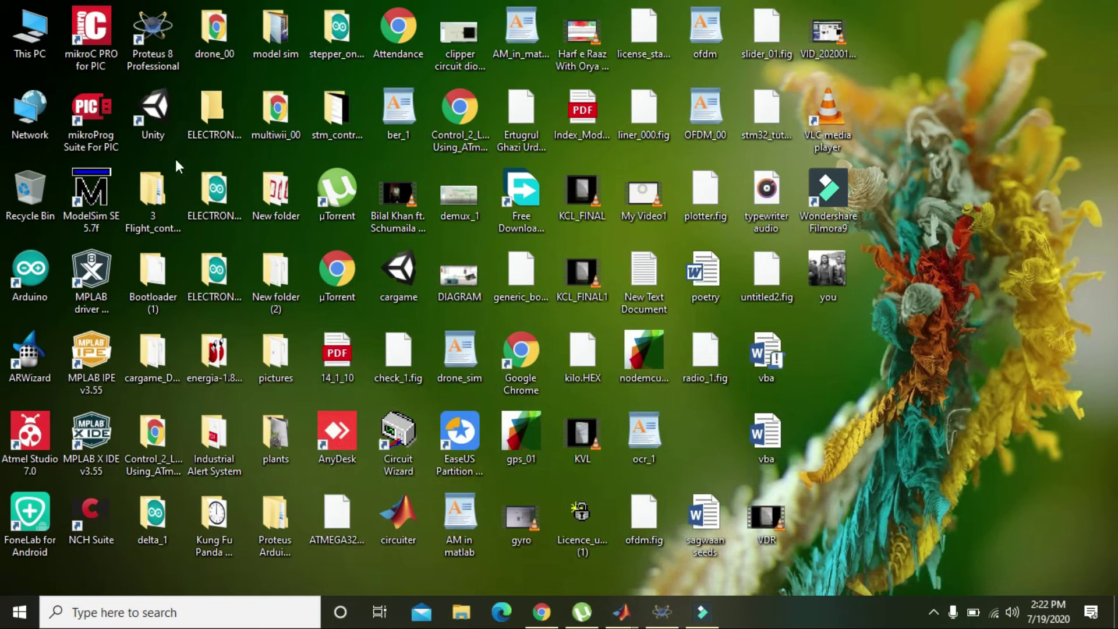
double_click(38, 267)
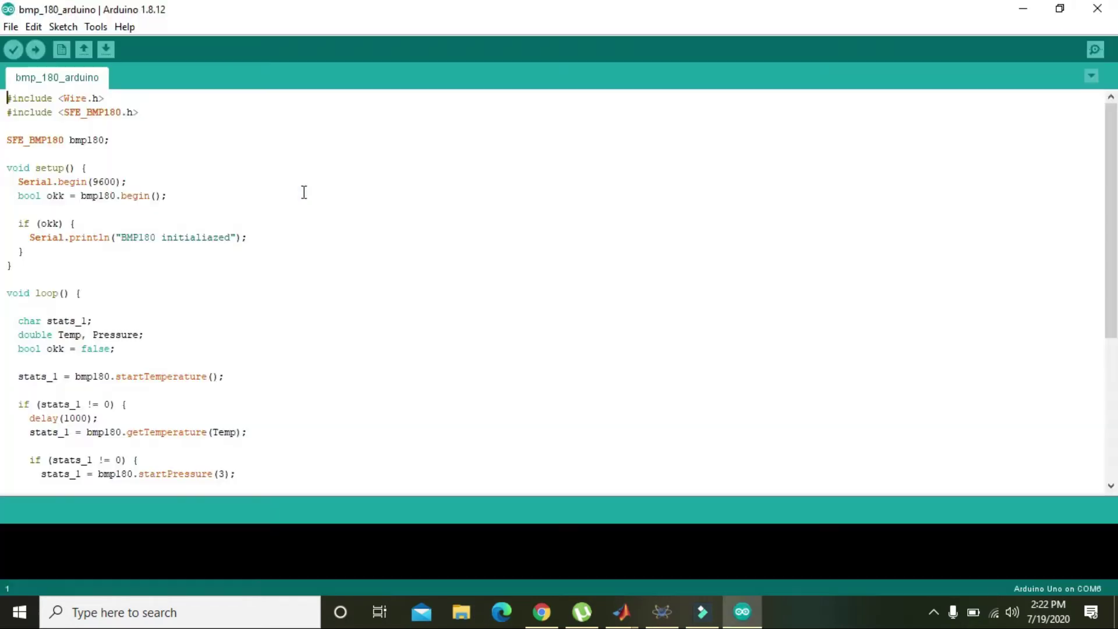
Create new sketch sketch_jul19a, maximize its window, and return to it after viewing Proteus
click(8, 11)
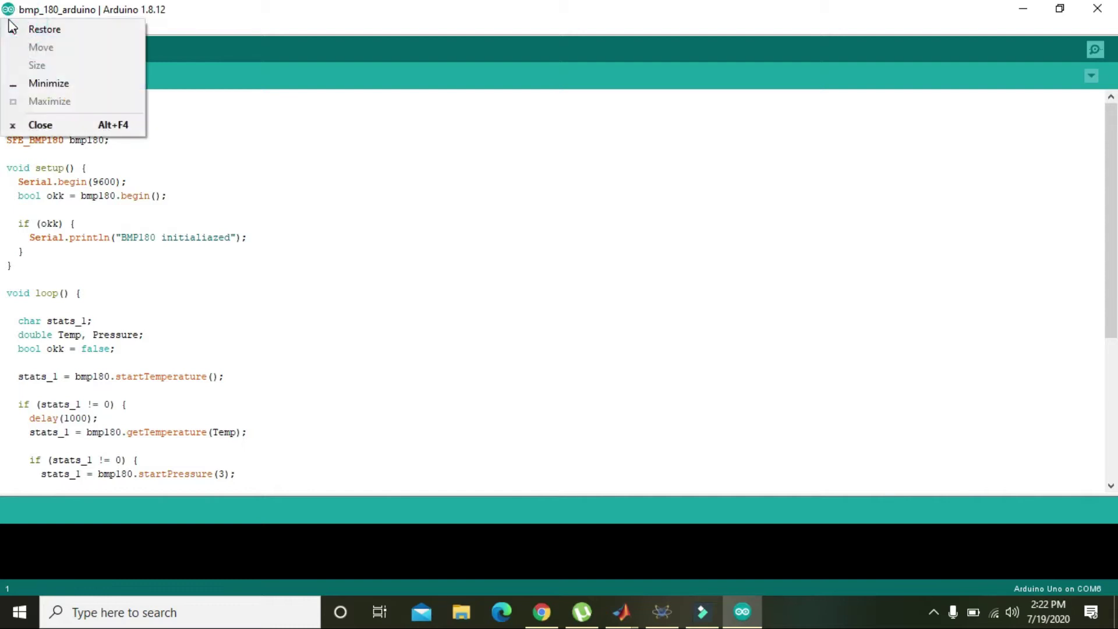
click(64, 14)
click(10, 25)
click(27, 45)
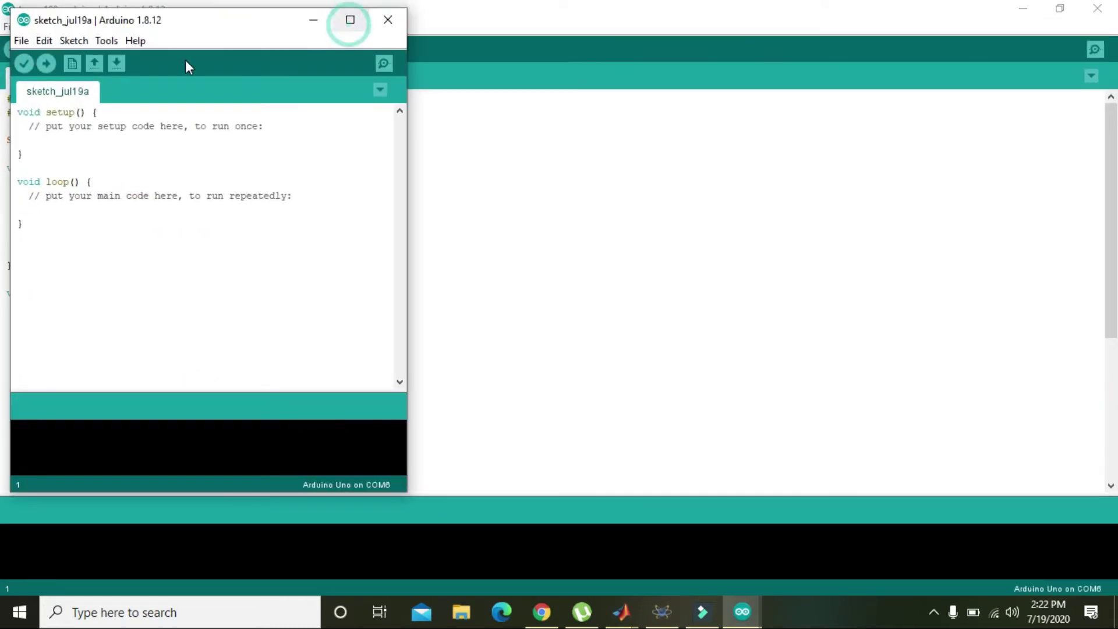
double_click(204, 22)
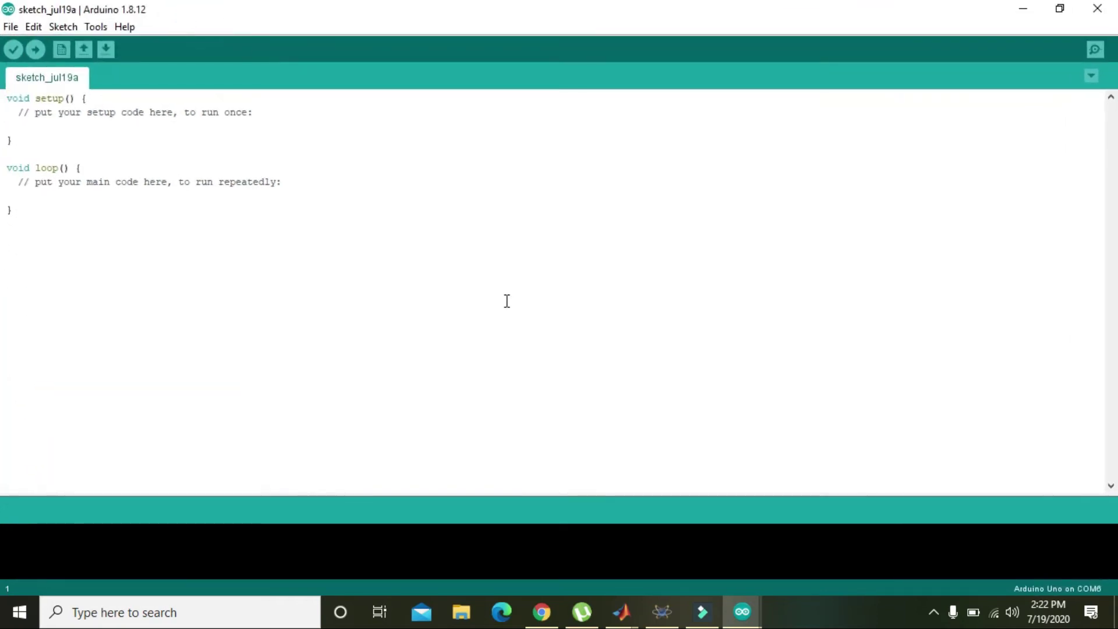
click(661, 620)
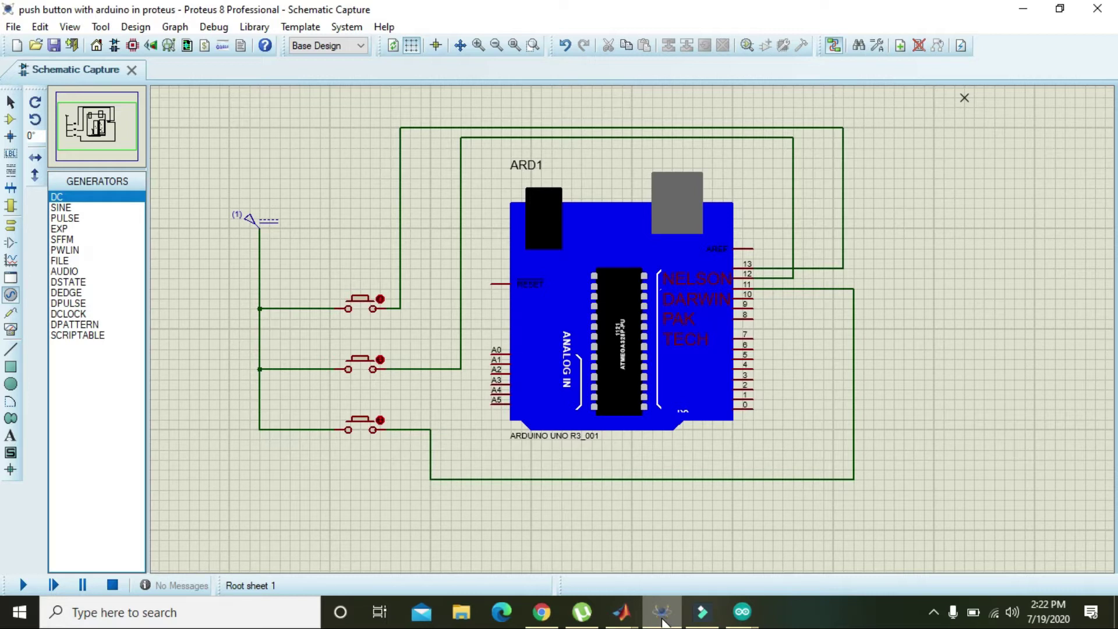
click(662, 614)
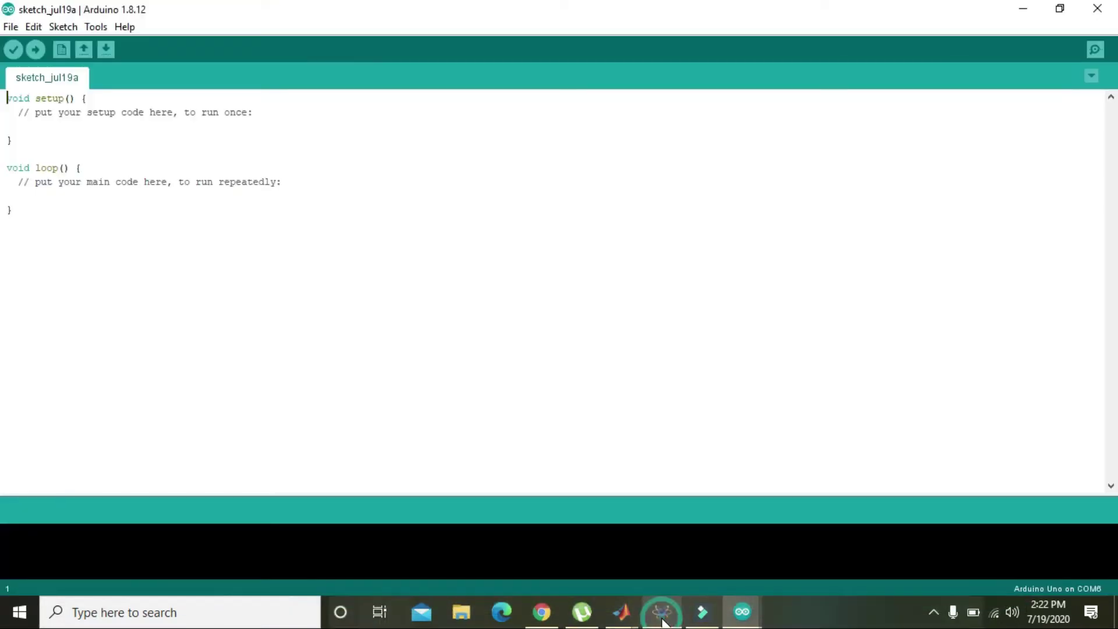
Write 'pinMode(13),OUTPUT;' in setup() and paste two copies beneath it
click(38, 127)
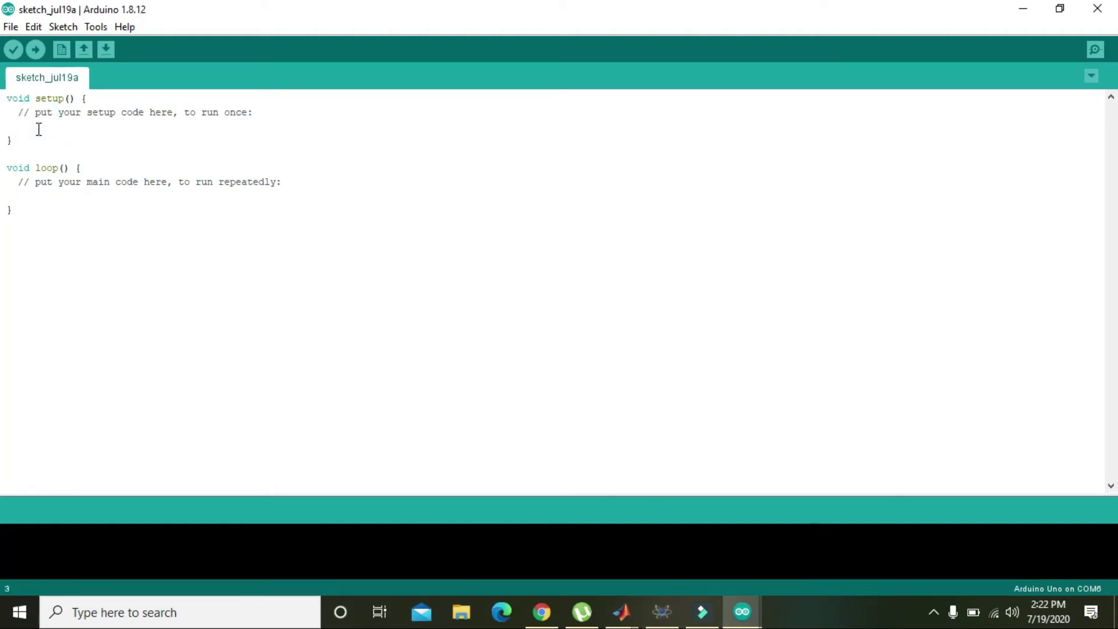
text(pinMode(13))
text(,OUTPUT)
text(;)
key(Return)
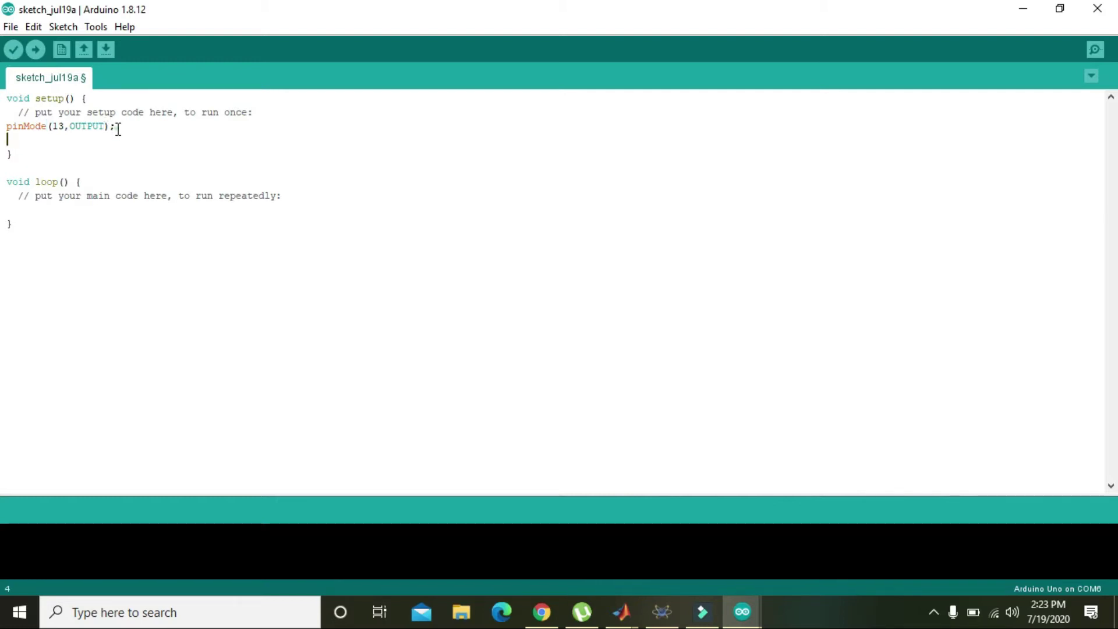
drag(116, 126, 8, 124)
key(ctrl+c)
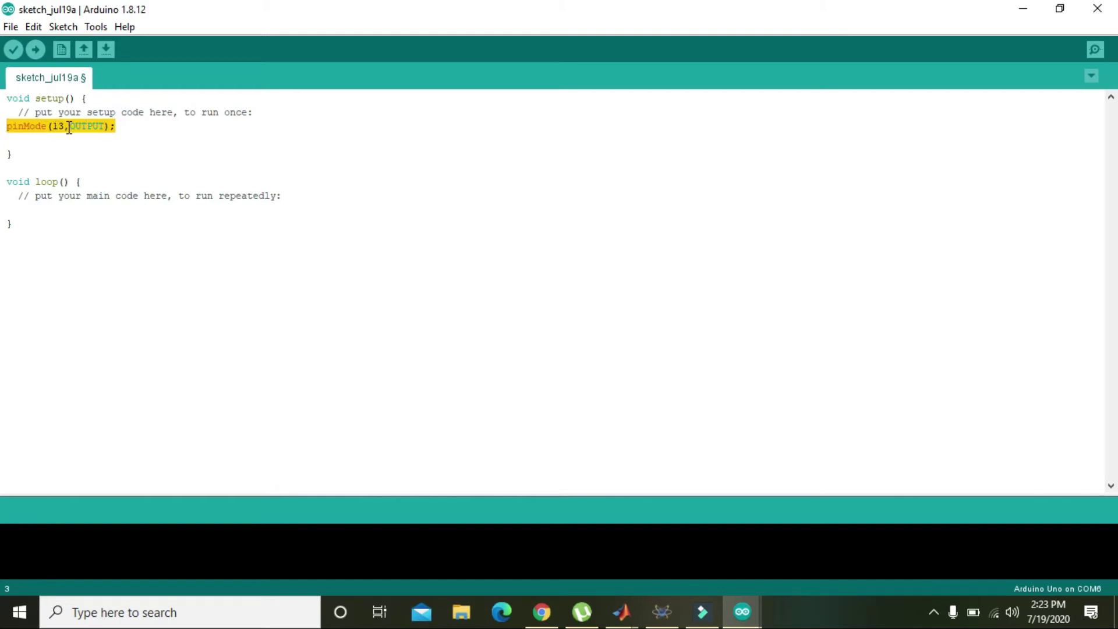
click(40, 138)
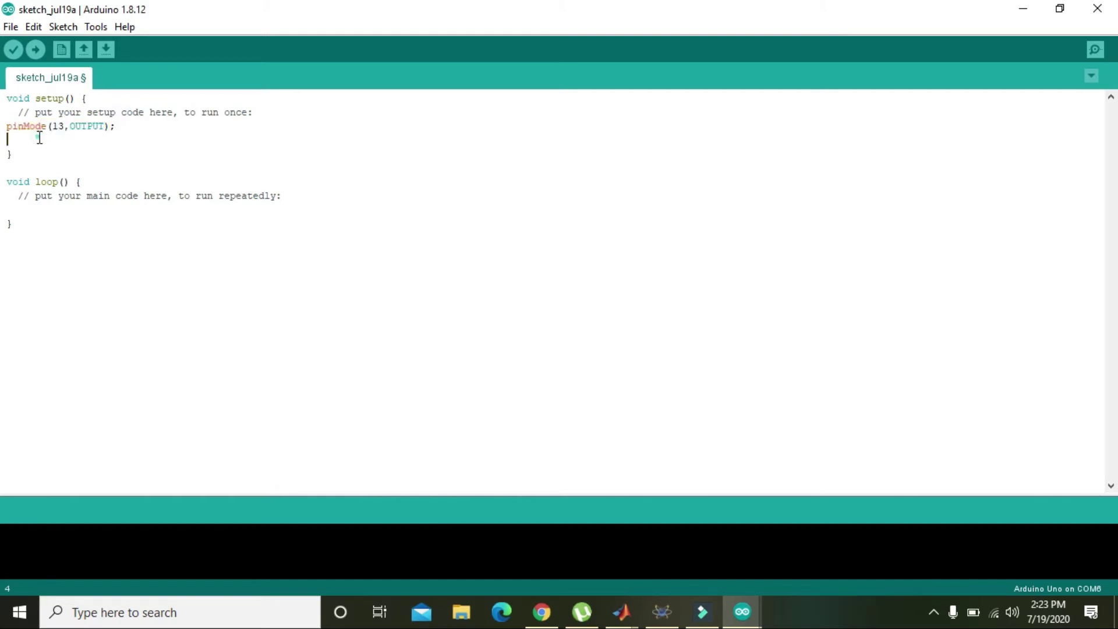
key(ctrl+v)
key(Return)
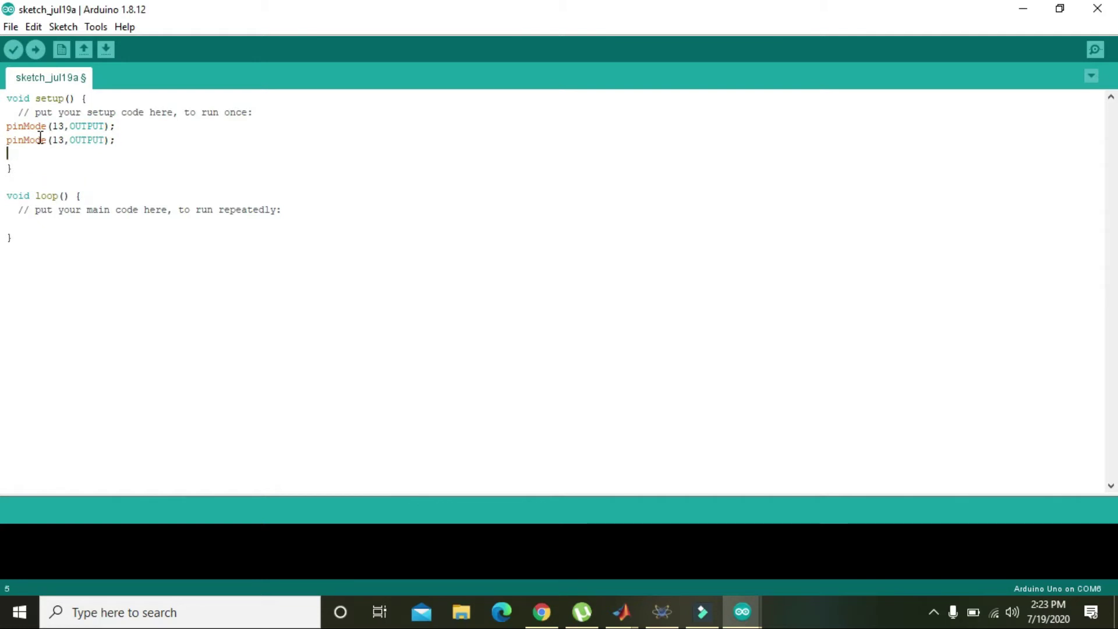
key(ctrl+v)
Change the pin numbers on the second and third pinMode lines to 12 and 11
key(Left)
key(Left)
key(Left)
key(Left)
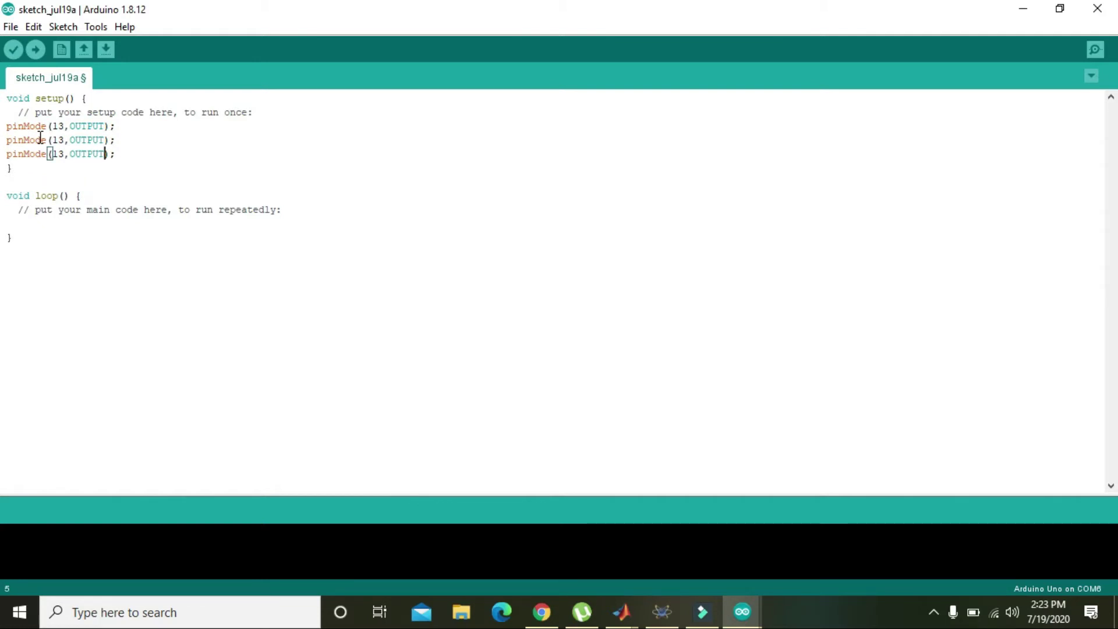
key(Up)
key(BackSpace)
text(2)
key(Down)
key(BackSpace)
text(1)
key(Up)
key(Right)
Replace OUTPUT with INPUT on the pin 13, 12 and 11 pinMode lines
double_click(89, 124)
text(INPUT)
click(89, 140)
double_click(89, 140)
text(INPUT)
double_click(88, 153)
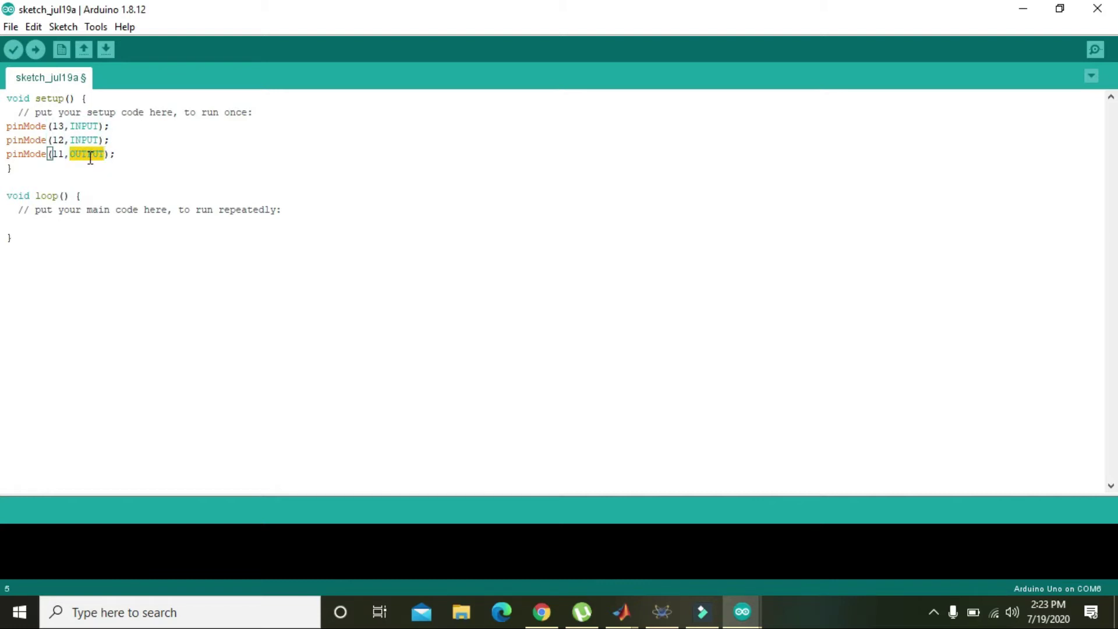
text(INPUT)
click(119, 152)
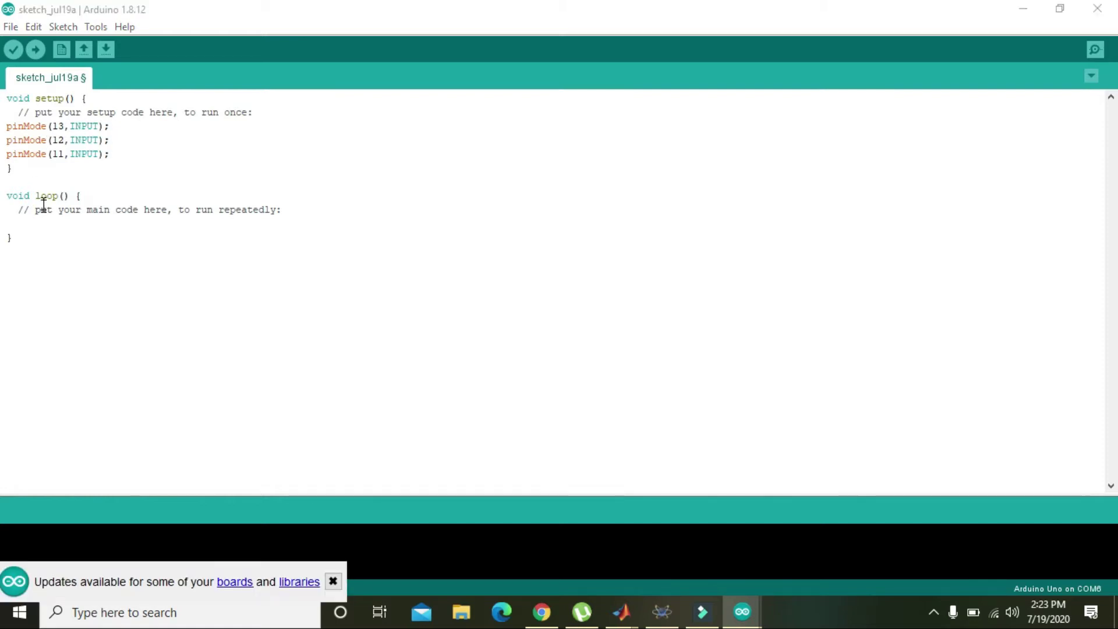
click(35, 224)
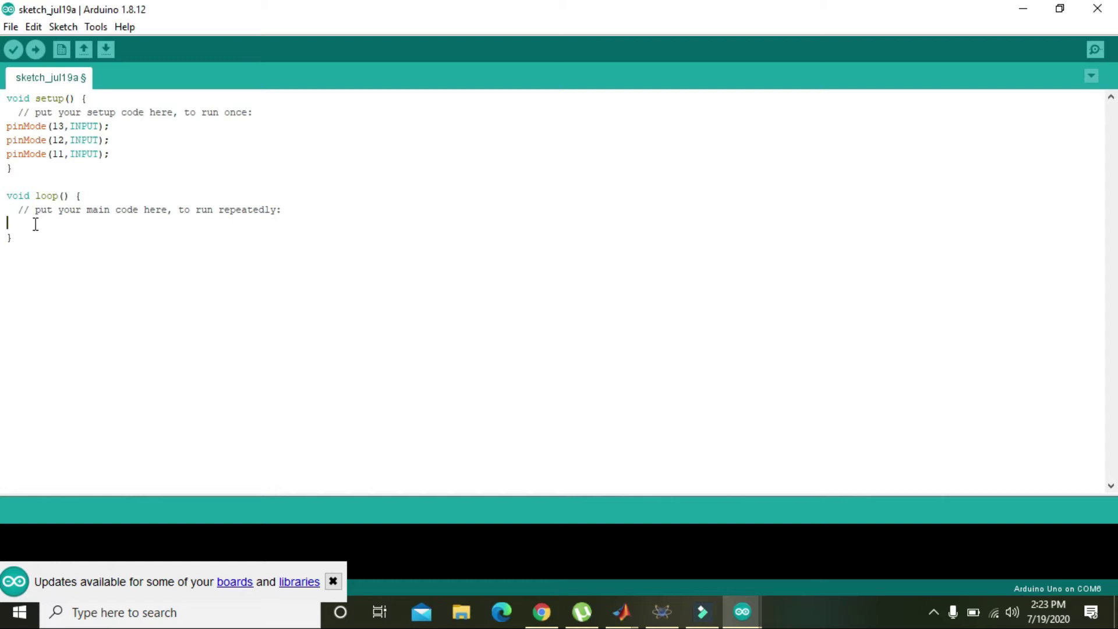
Type 'int d=digitalRead(13);' in loop() and paste two copies beneath it
text(int d)
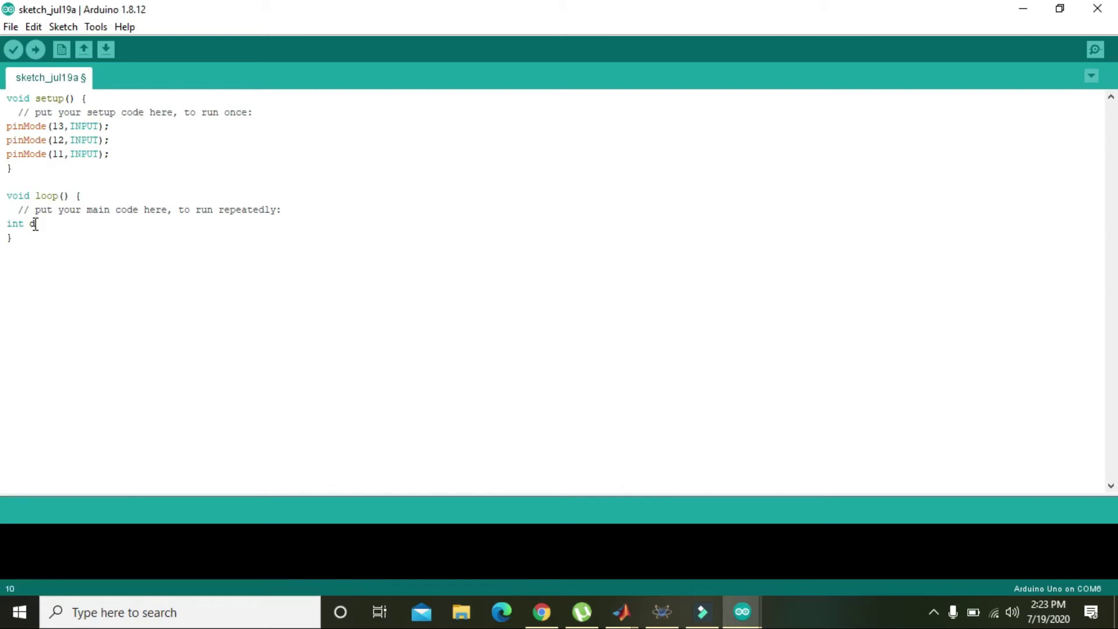
text(=digi)
text(talRed)
key(BackSpace)
key(BackSpace)
text(ead()
text())
text(13)
text(;)
key(Return)
drag(140, 227, 5, 225)
key(ctrl+c)
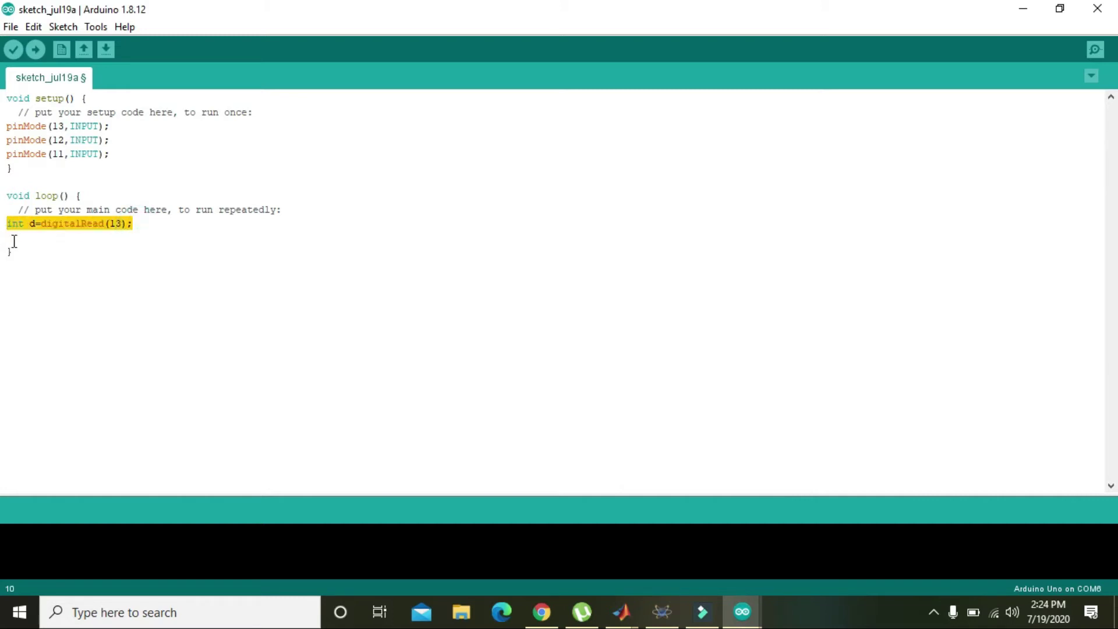
click(14, 241)
key(ctrl+v)
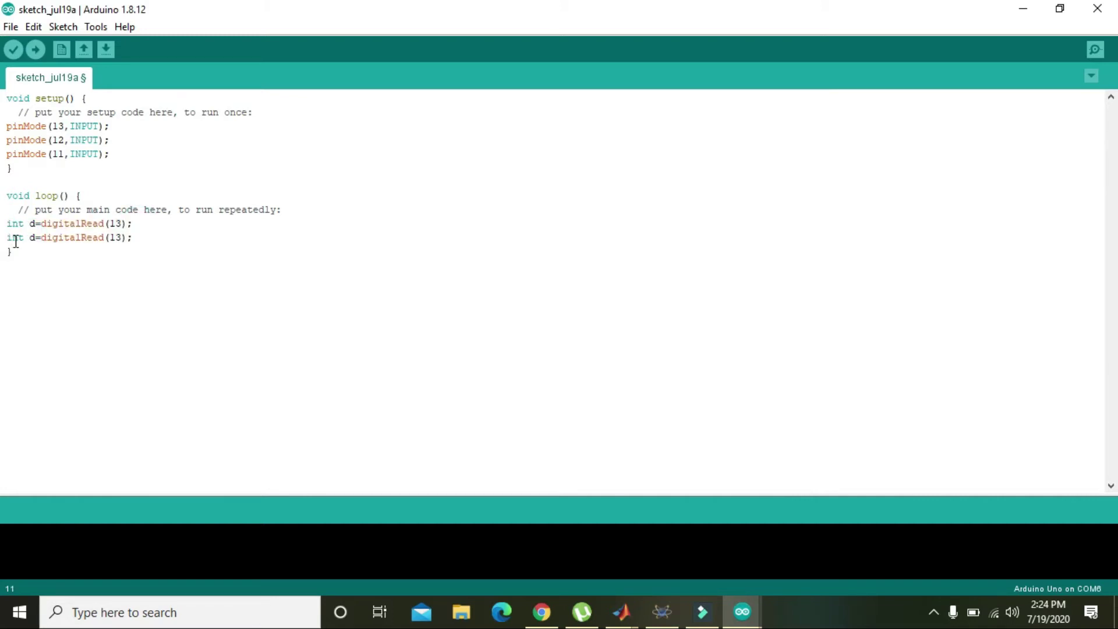
key(Return)
key(ctrl+v)
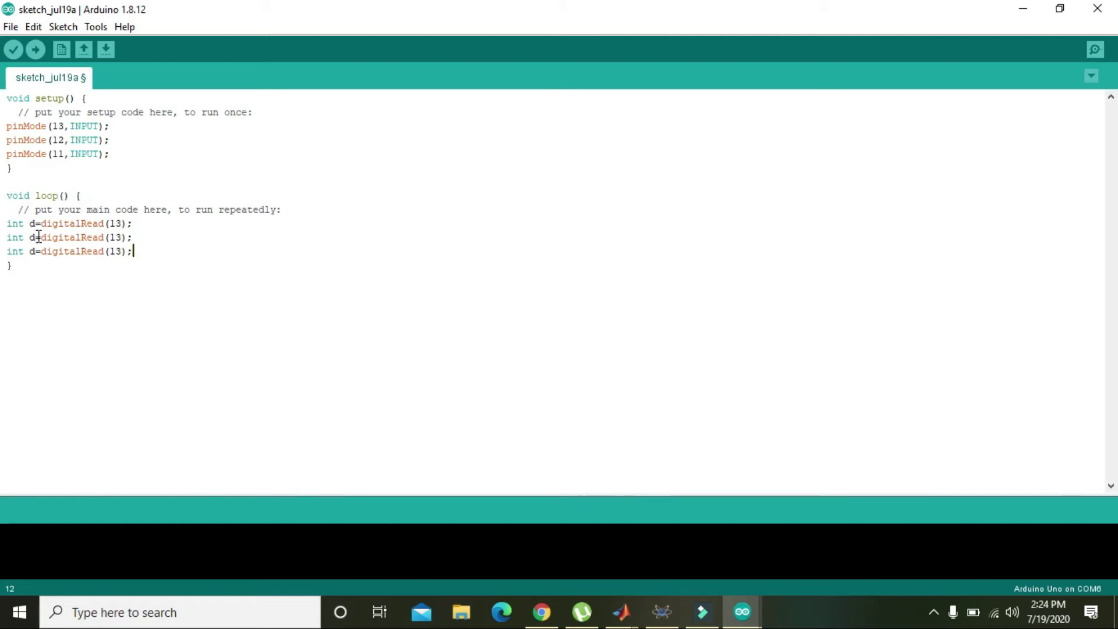
Rename the copied variables to a and v and set their pins to 12 and 11
click(32, 237)
key(Delete)
text(a)
click(33, 251)
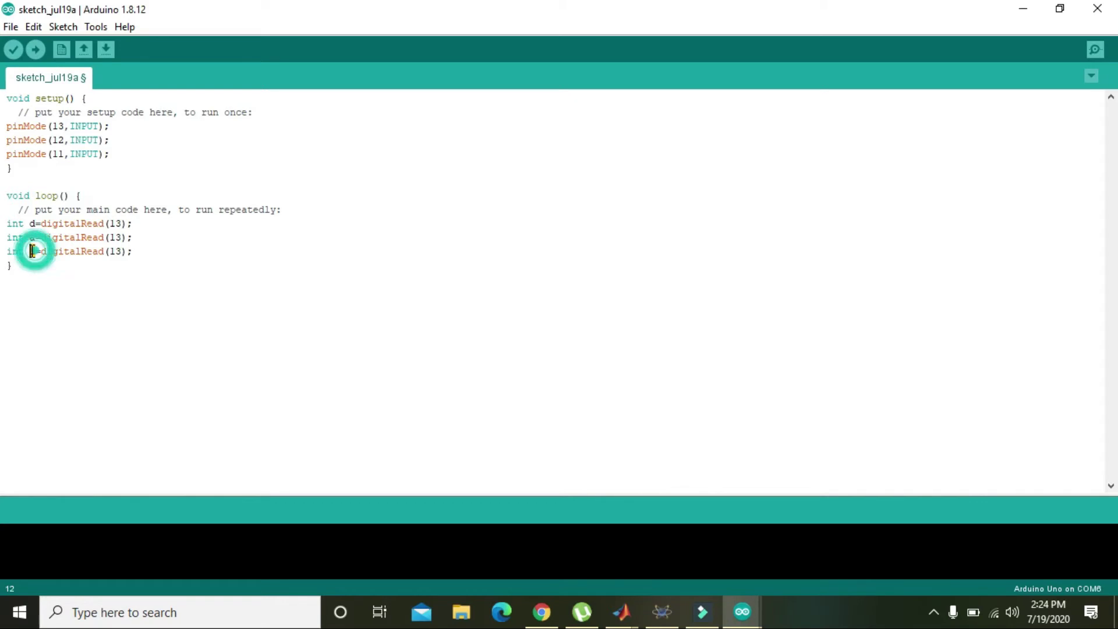
text(v)
click(118, 237)
key(Delete)
text(2)
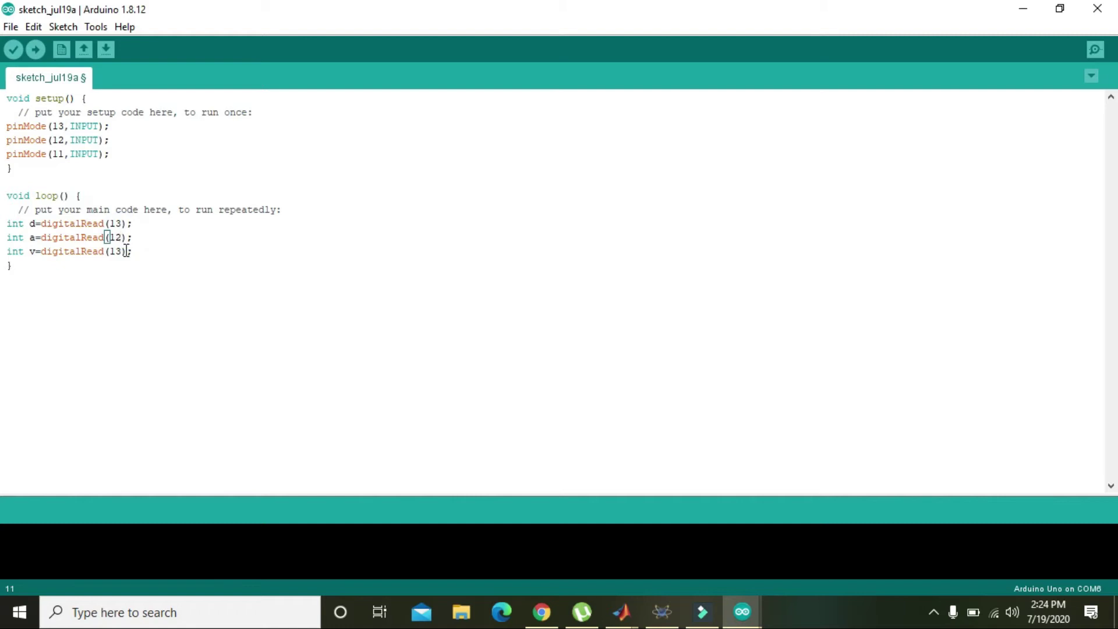
click(119, 250)
key(Delete)
text(1)
Check the three digitalRead lines and add blank lines below them
drag(42, 252, 133, 251)
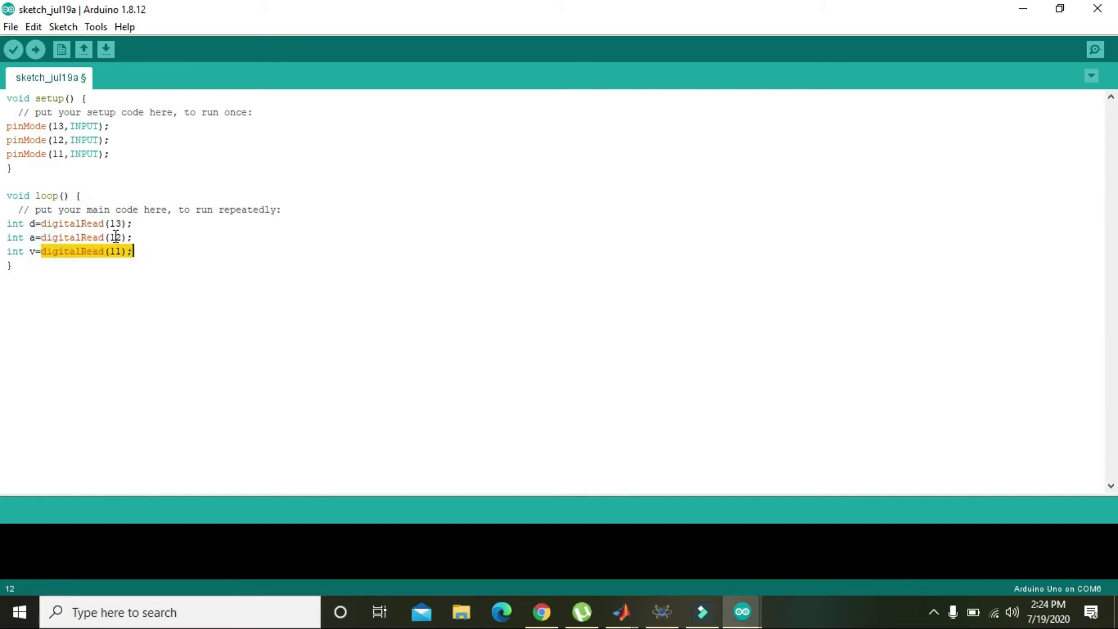
click(33, 251)
double_click(32, 252)
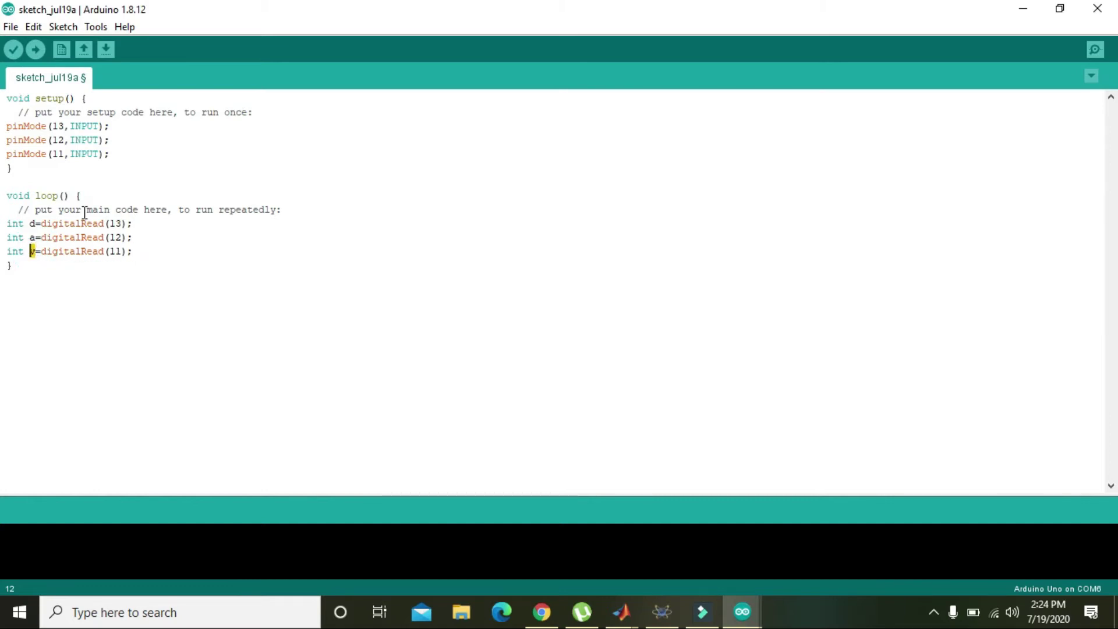
drag(153, 233, 12, 237)
click(135, 252)
key(Return)
key(Return)
key(Up)
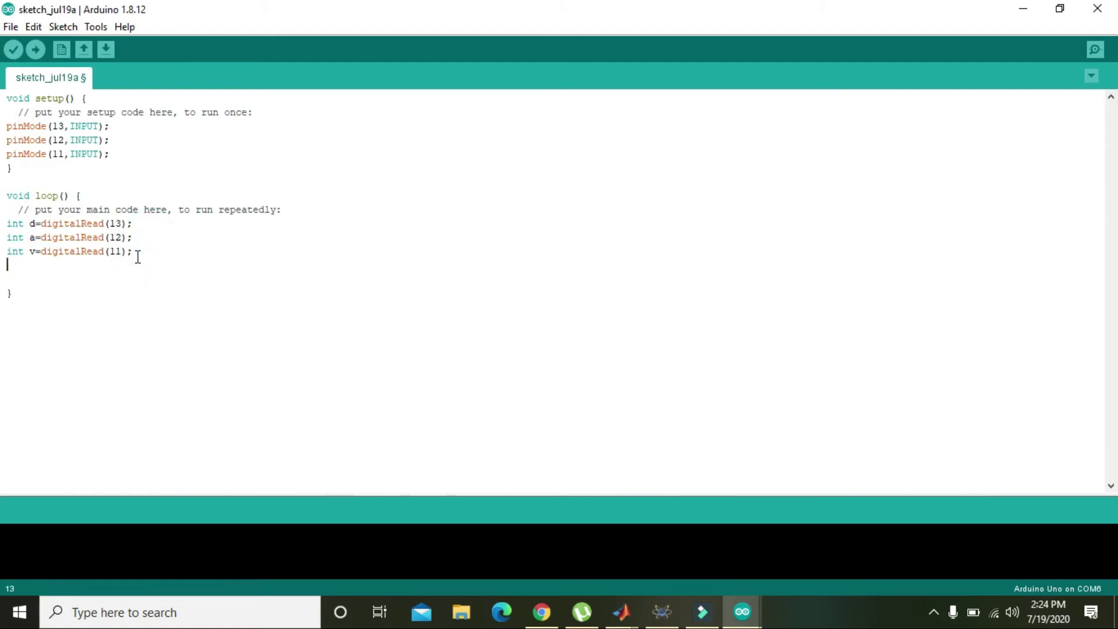